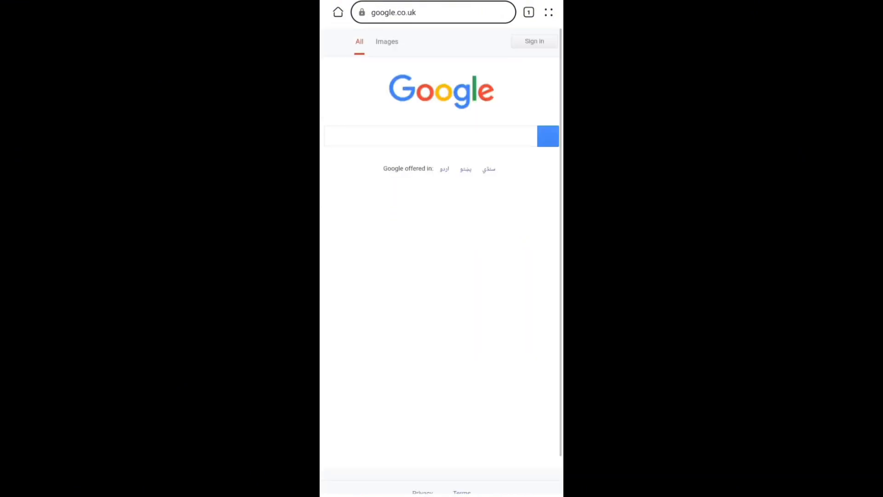
Switch the phone browser to Desktop site, search Google for 'Fiverr' and open fiverr.com.
click(548, 13)
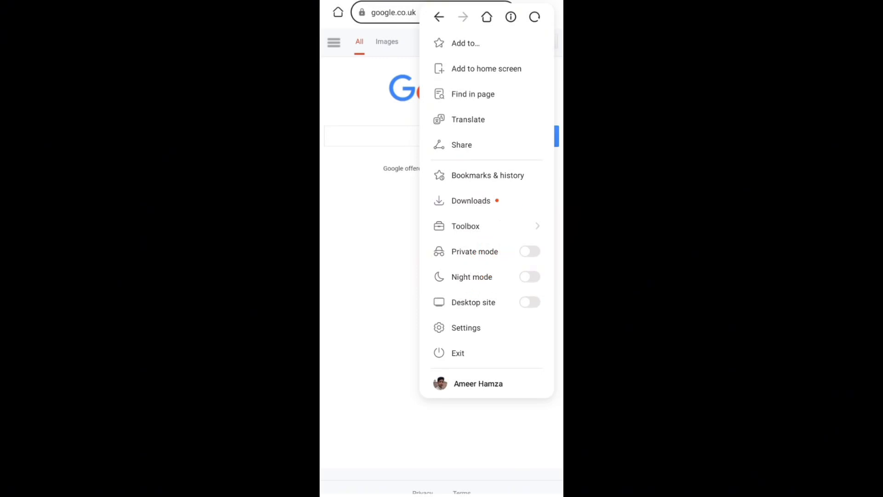
click(529, 302)
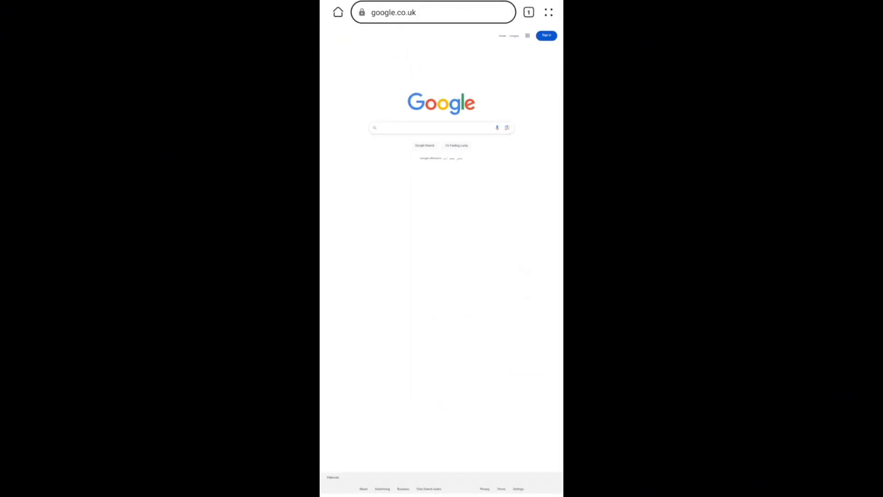
click(433, 128)
text(Five)
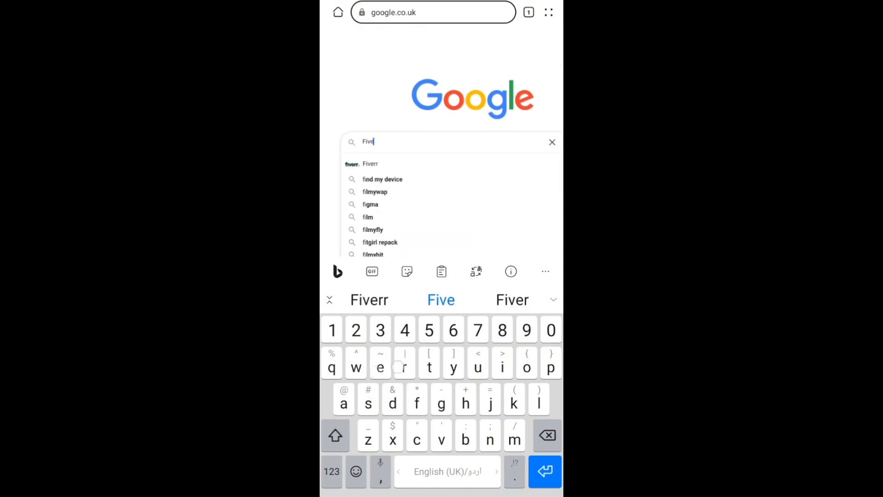
text(rr)
key(Return)
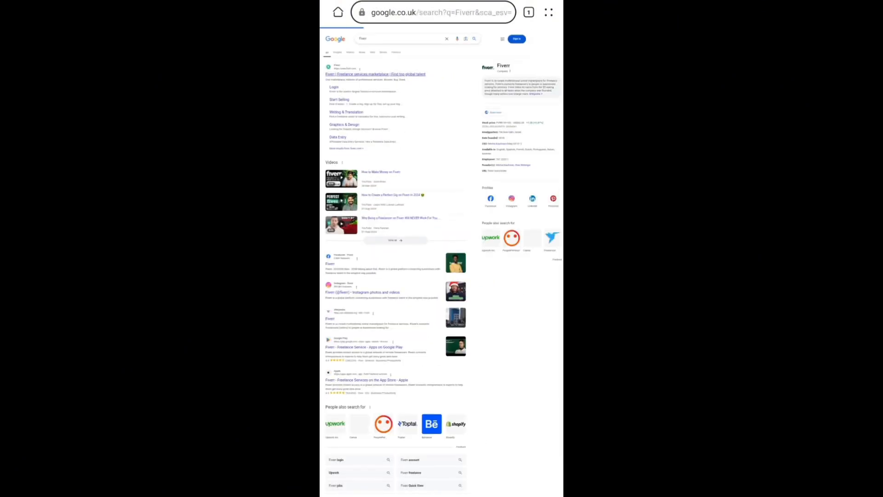
click(375, 74)
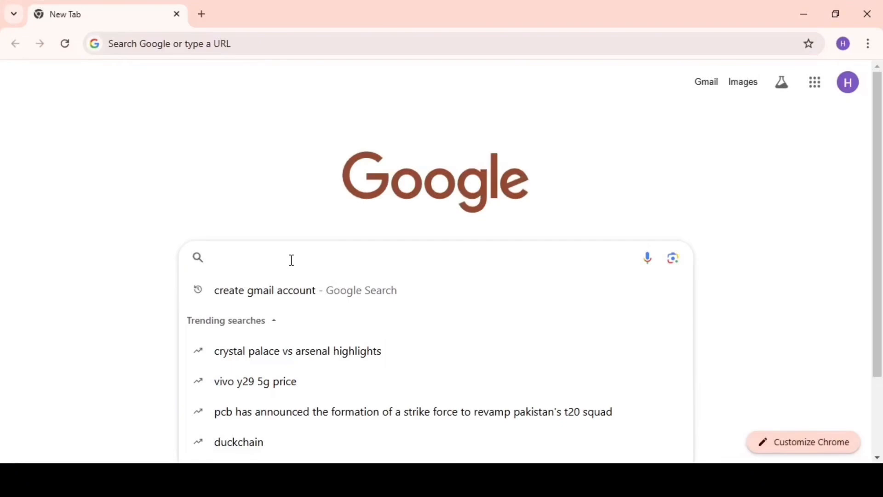
Search Google for 'fiverr' using the suggestion and open the Fiverr homepage from the results.
text(F)
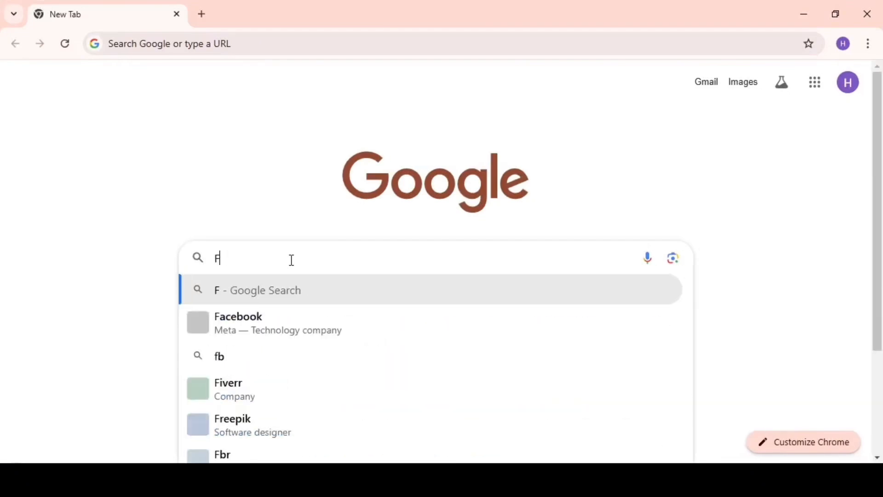
key(Down)
key(Down)
key(Down)
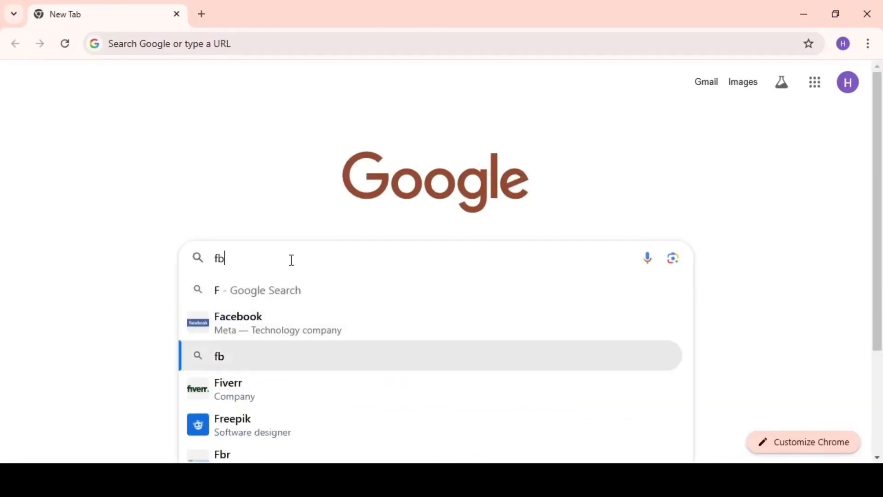
key(Return)
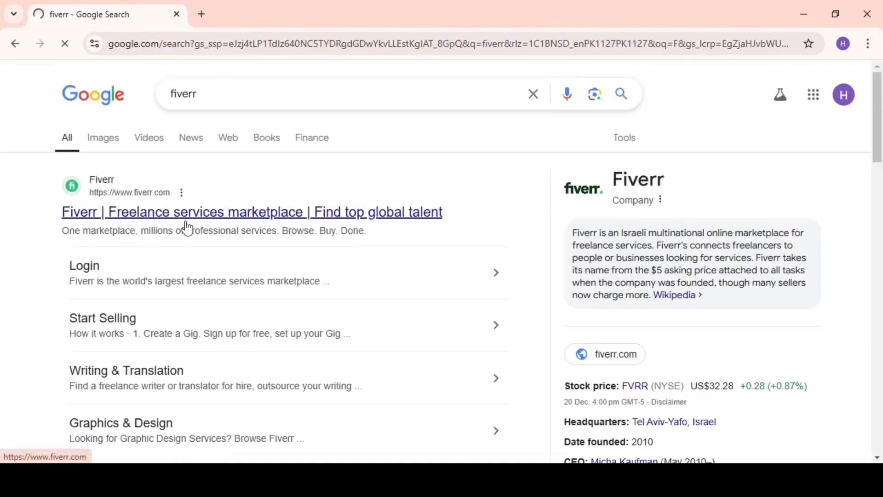
click(188, 225)
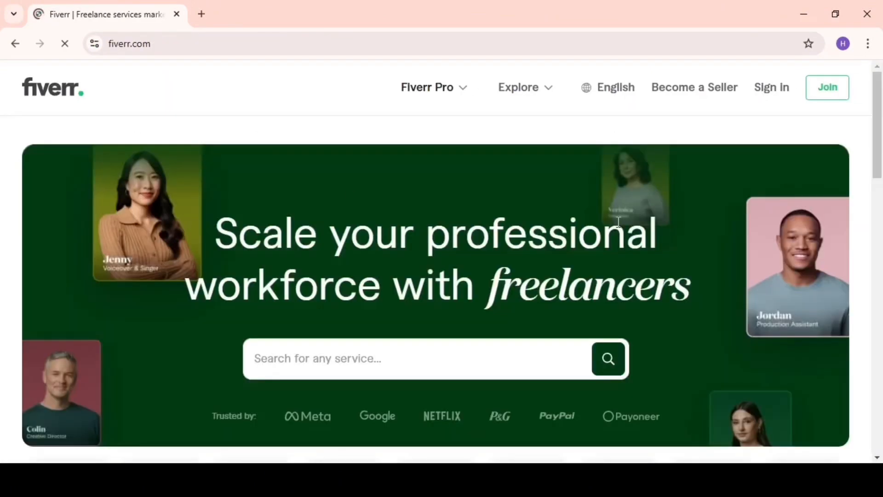
Start Become a Seller sign-up with email, skip saving the password, and create the account with a username.
click(691, 93)
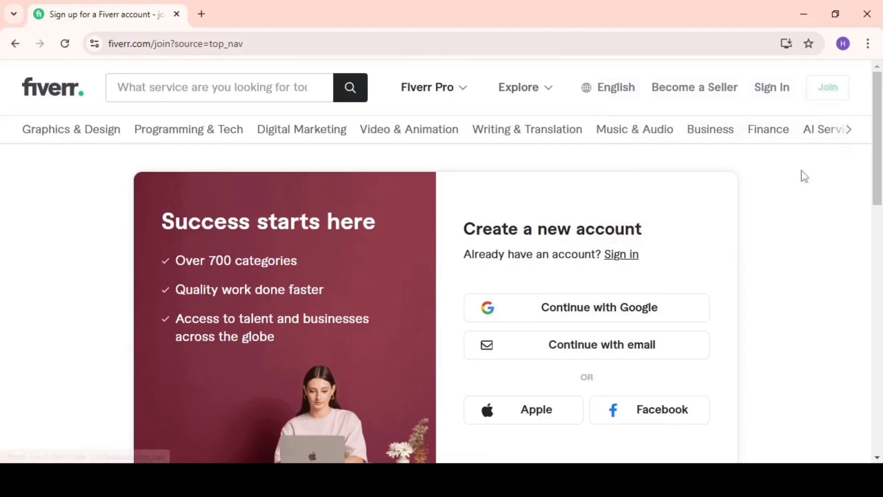
click(605, 351)
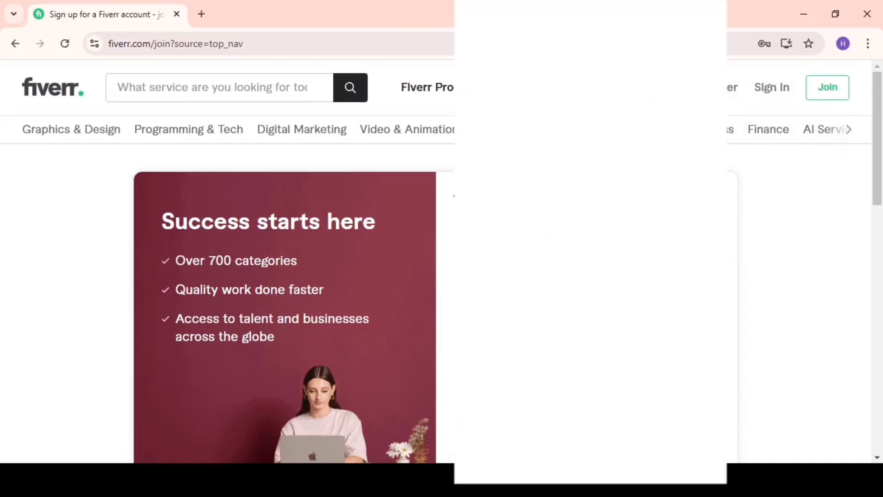
scroll(593, 302, down, 5)
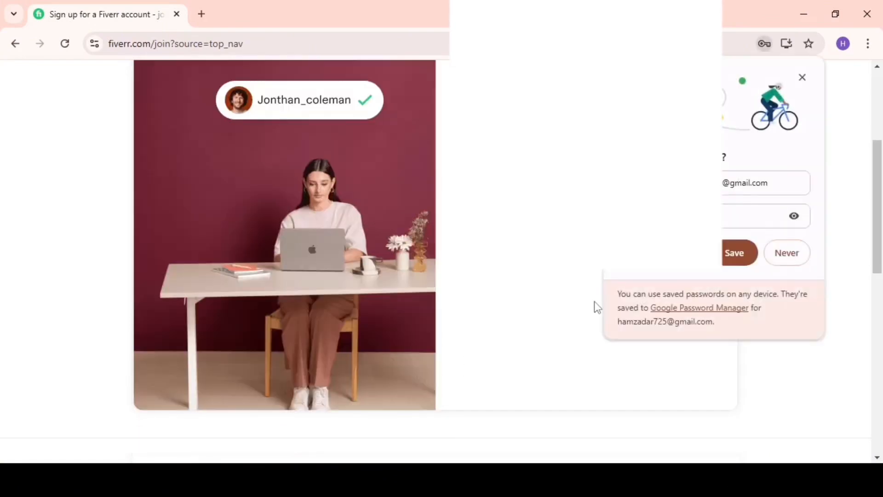
click(733, 253)
scroll(482, 217, up, 2)
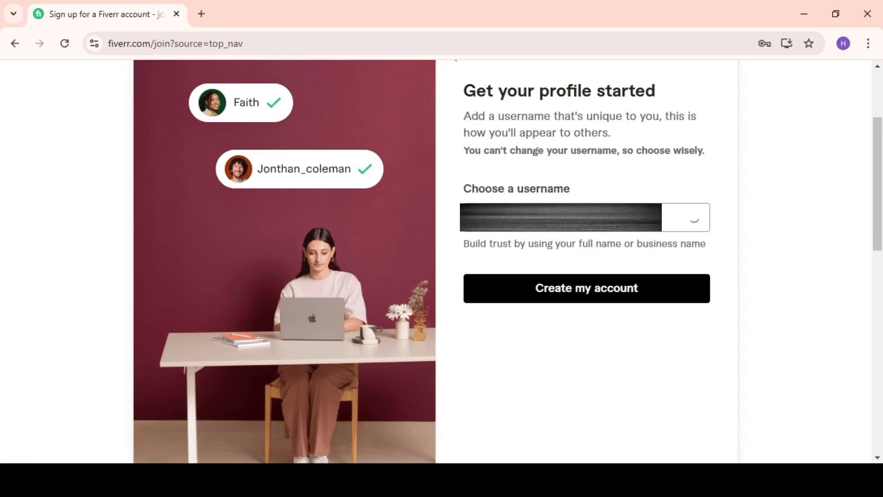
text(1)
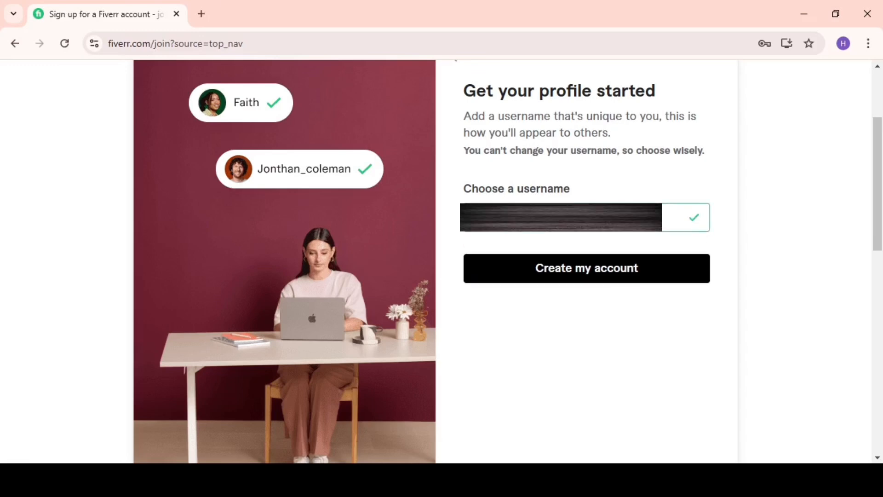
click(568, 263)
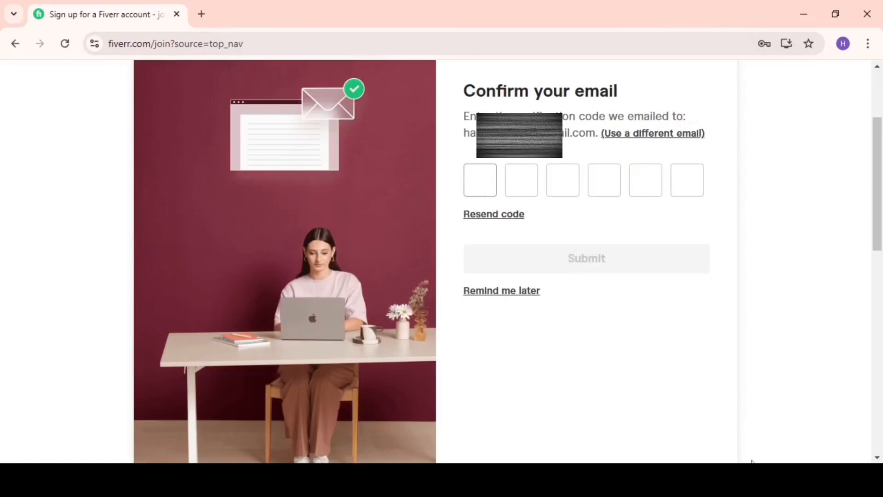
Open Gmail in a new tab through a Google search for 'gmail'.
click(201, 13)
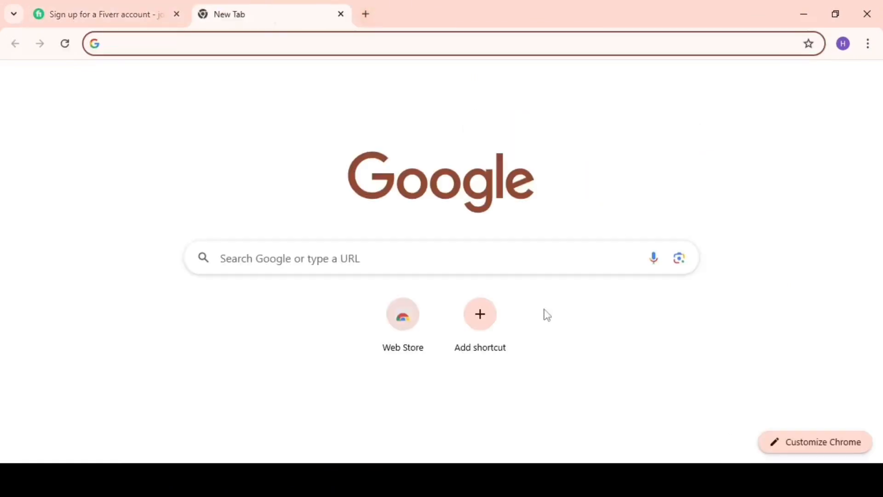
click(245, 250)
text(gmail)
key(Return)
click(140, 210)
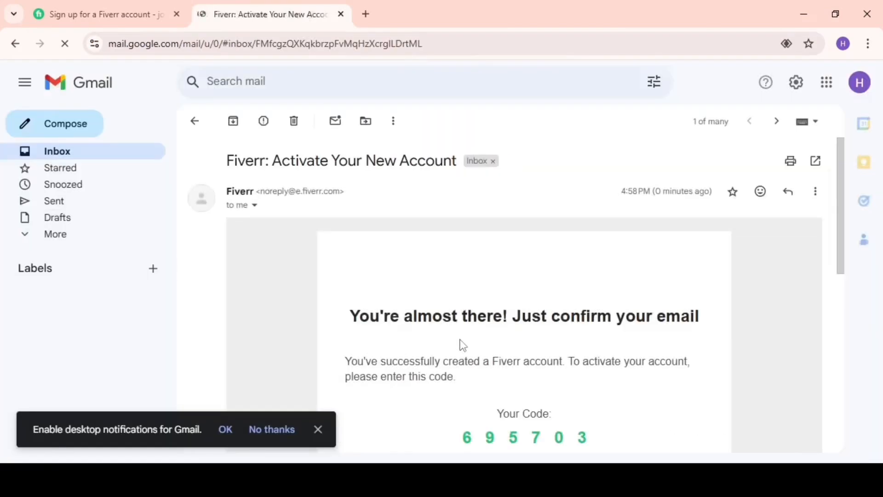
scroll(465, 352, down, 3)
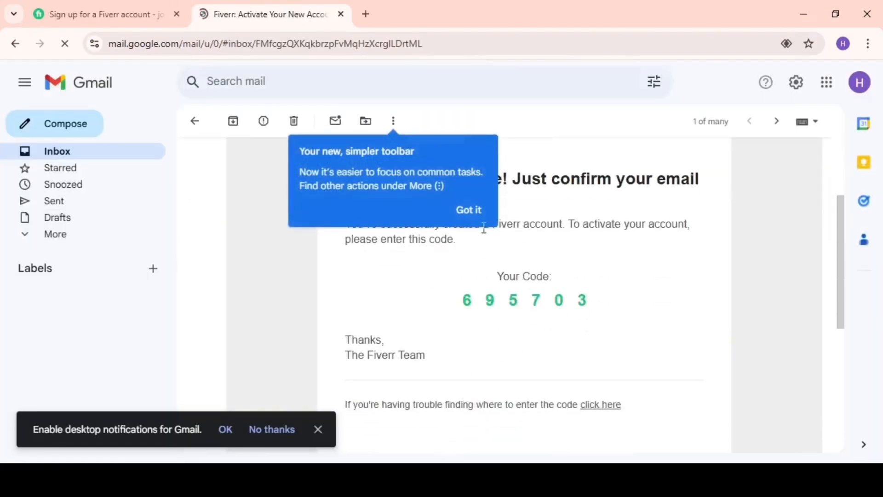
click(471, 211)
drag(451, 294, 622, 316)
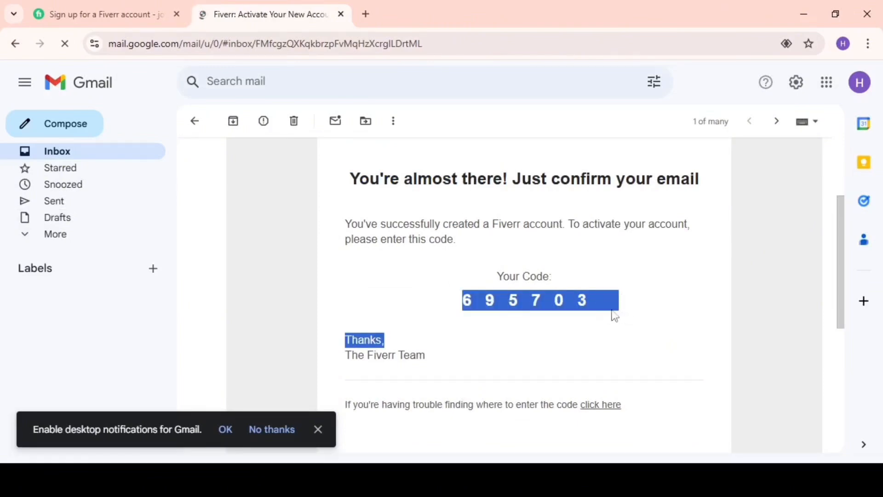
click(496, 319)
double_click(513, 301)
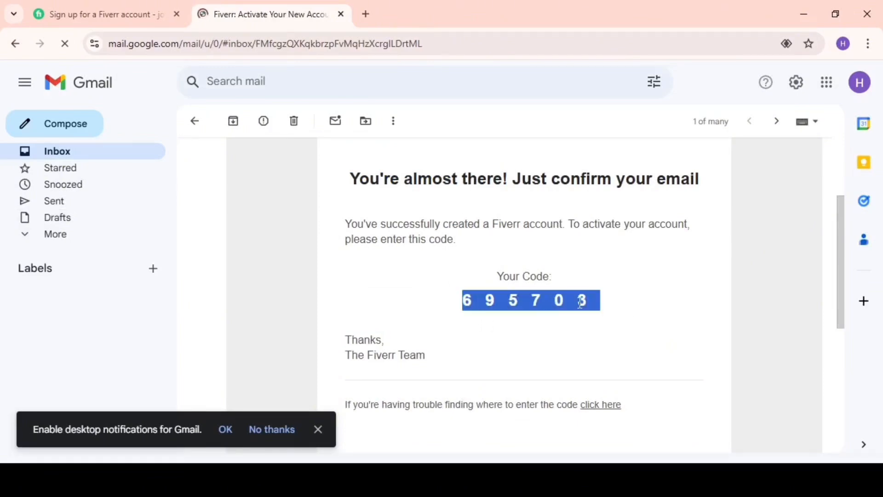
key(ctrl+c)
click(106, 15)
click(475, 187)
key(ctrl+v)
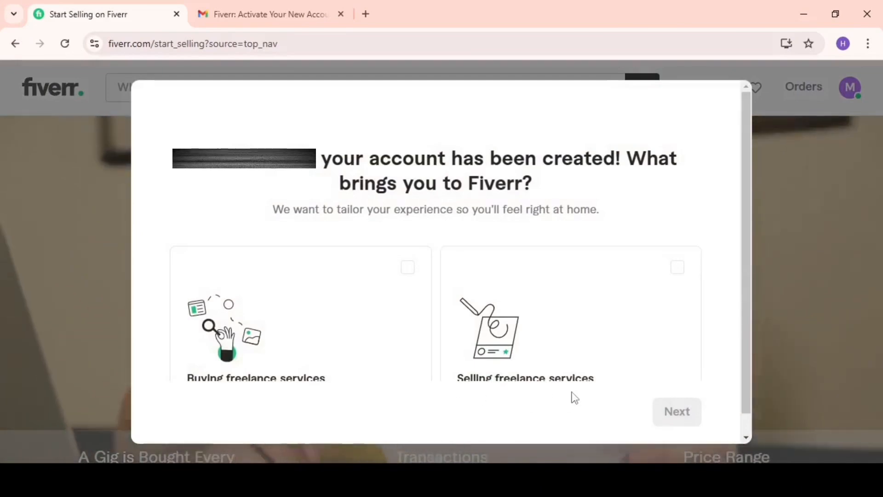
Select Selling freelance services, skip the freelancer-type and experience questions, then choose Complete your seller profile.
scroll(448, 306, down, 1)
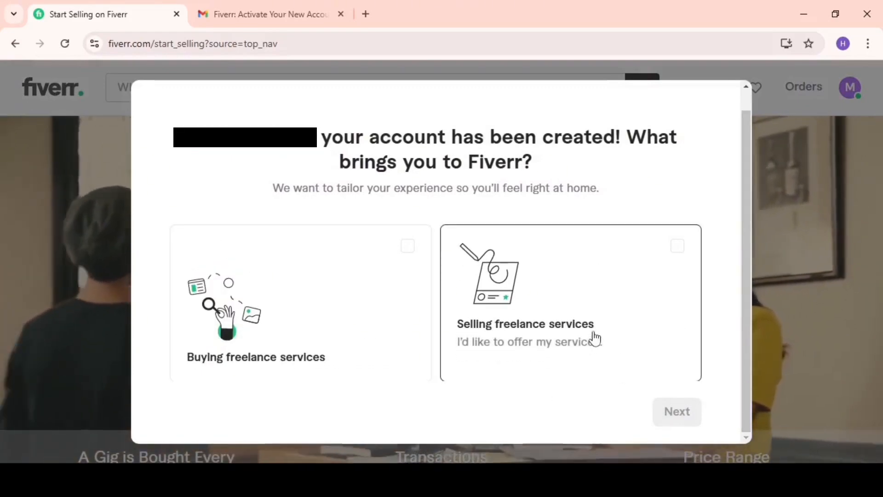
click(593, 322)
click(684, 418)
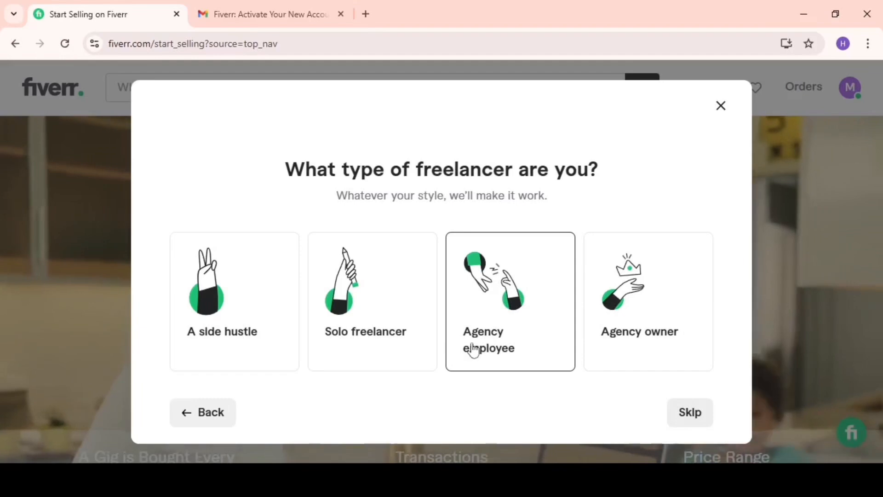
click(688, 414)
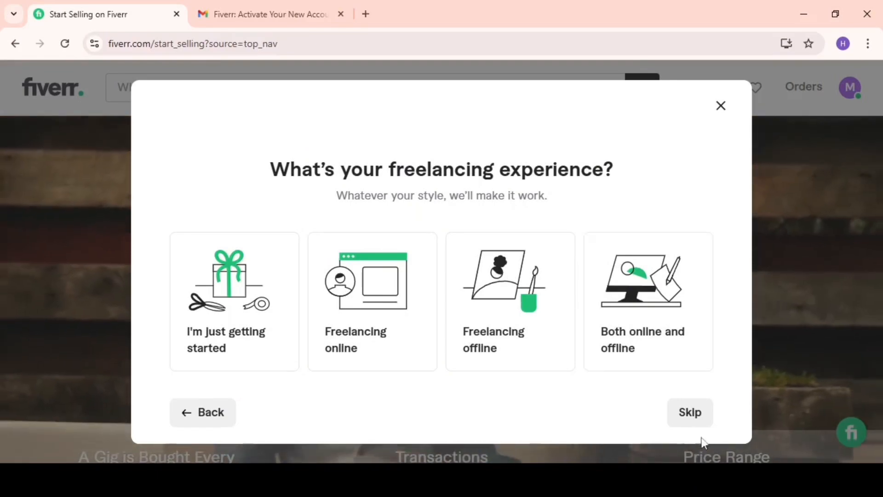
click(692, 416)
scroll(534, 331, down, 1)
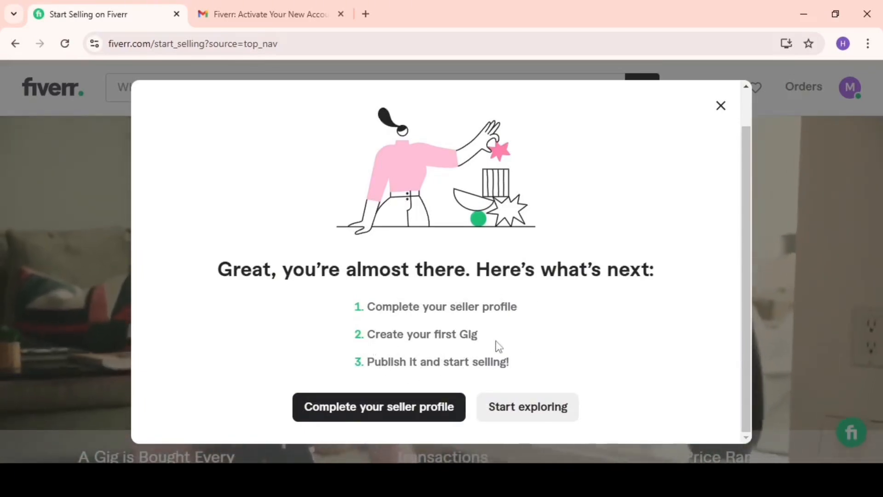
click(331, 413)
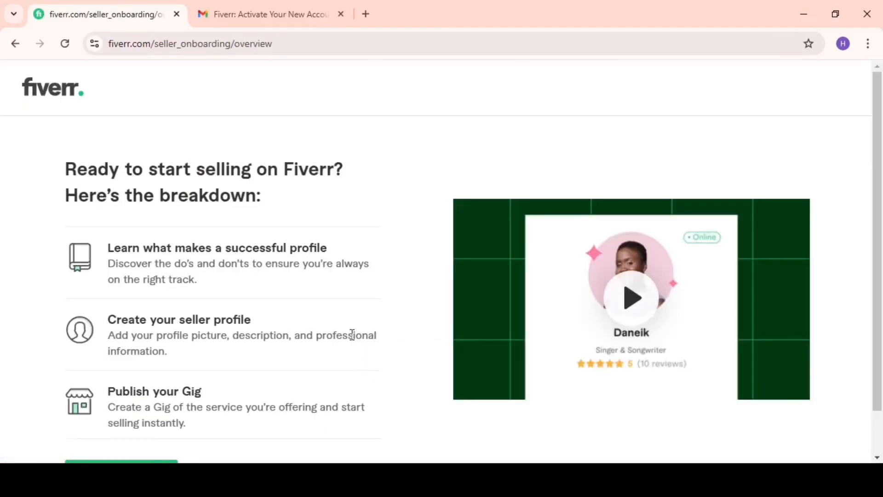
Continue past the onboarding overview and the profile do's and don'ts pages to the Personal Info form.
scroll(358, 278, down, 1)
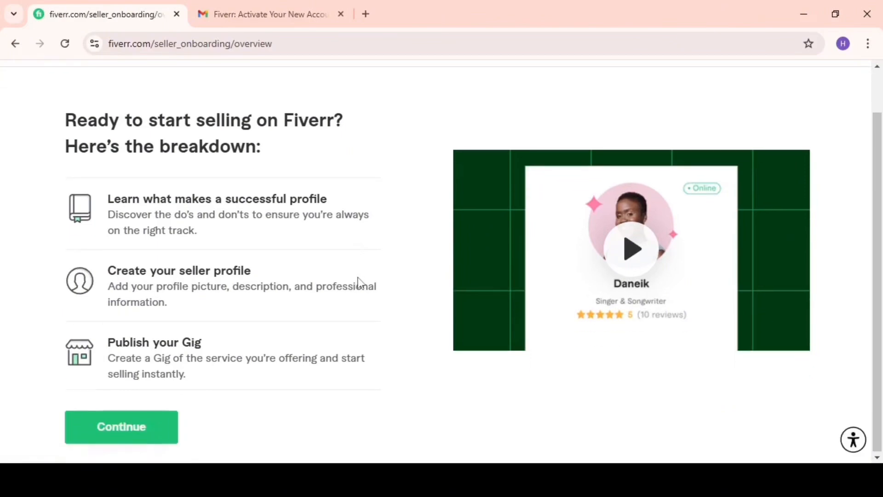
click(125, 434)
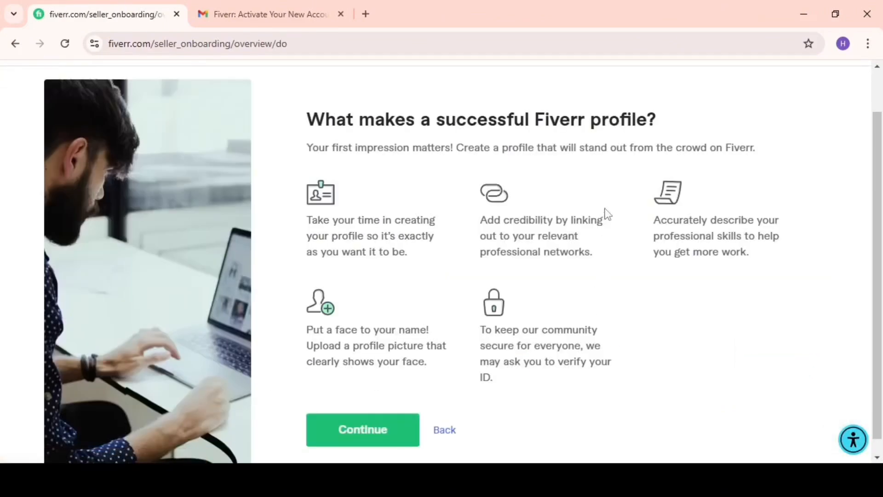
click(353, 439)
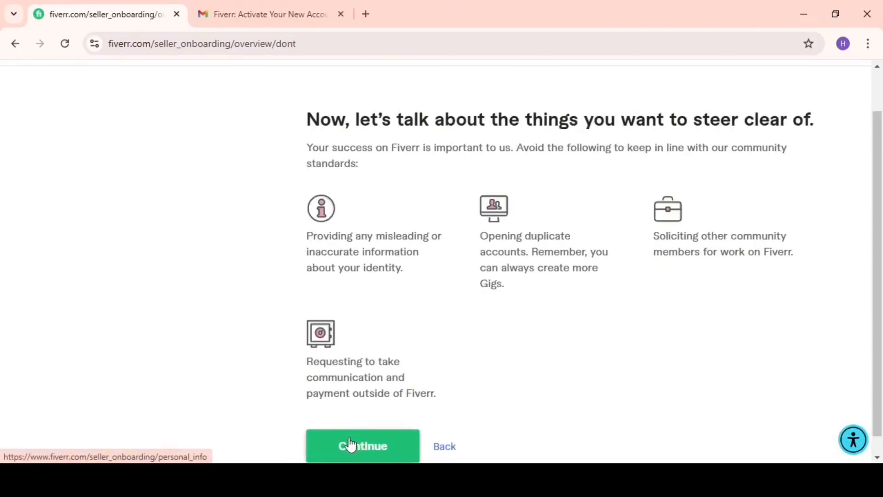
click(326, 455)
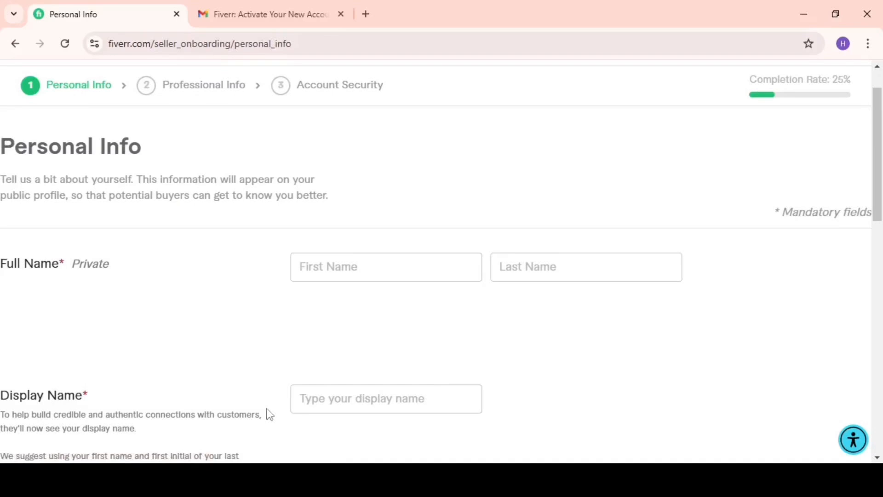
Enter the seller's first name and last name in Personal Info so Display Name auto-fills.
click(439, 386)
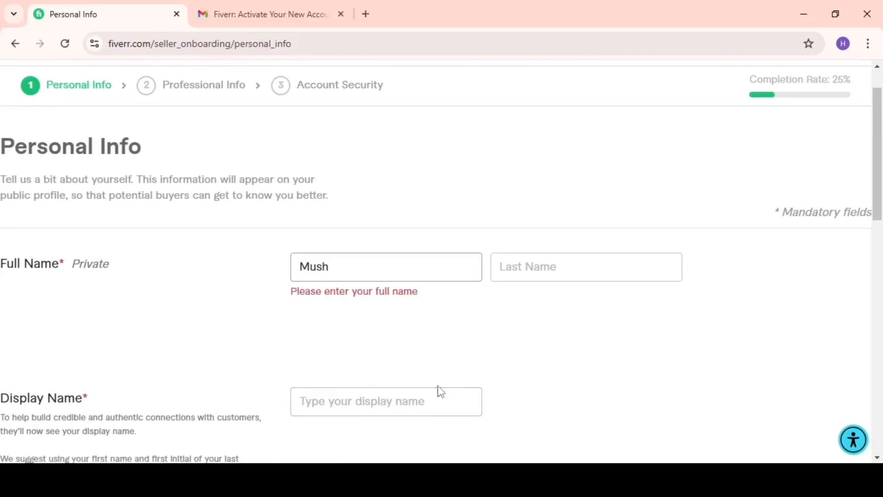
click(590, 273)
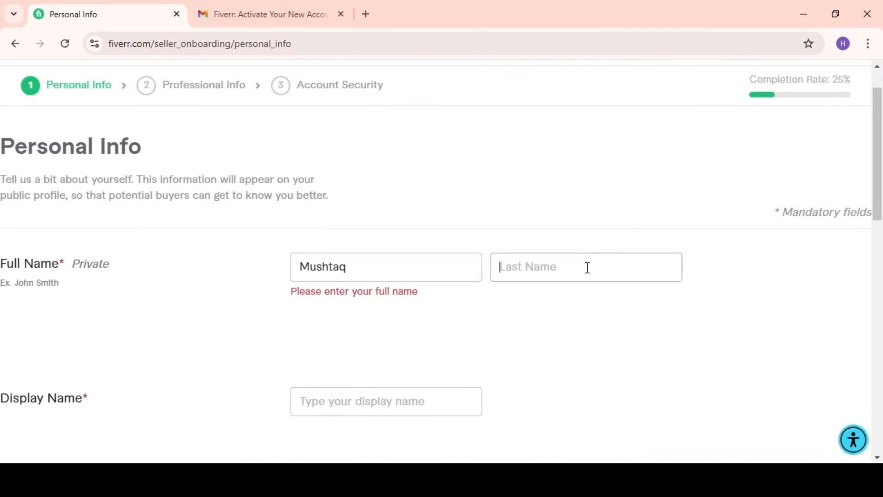
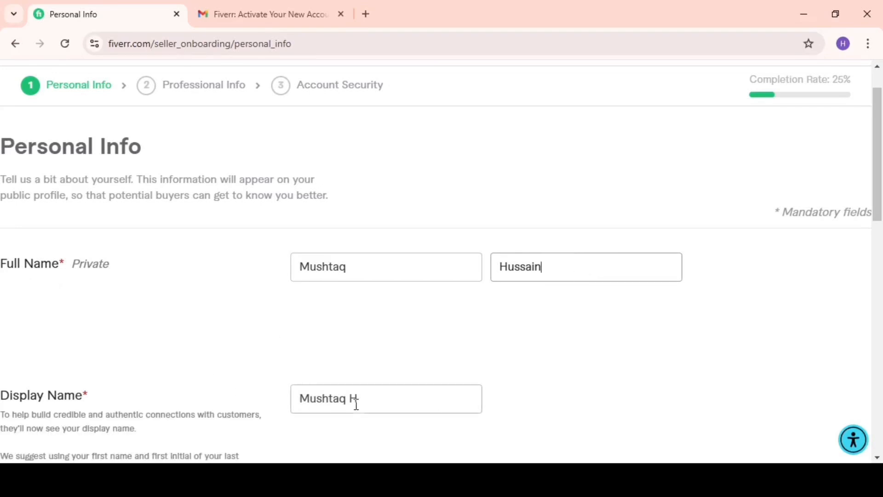
scroll(379, 390, down, 7)
scroll(405, 330, down, 3)
Open the Profile Picture file picker and browse Desktop, Downloads and Pictures for a photo.
scroll(384, 319, up, 3)
scroll(167, 363, down, 2)
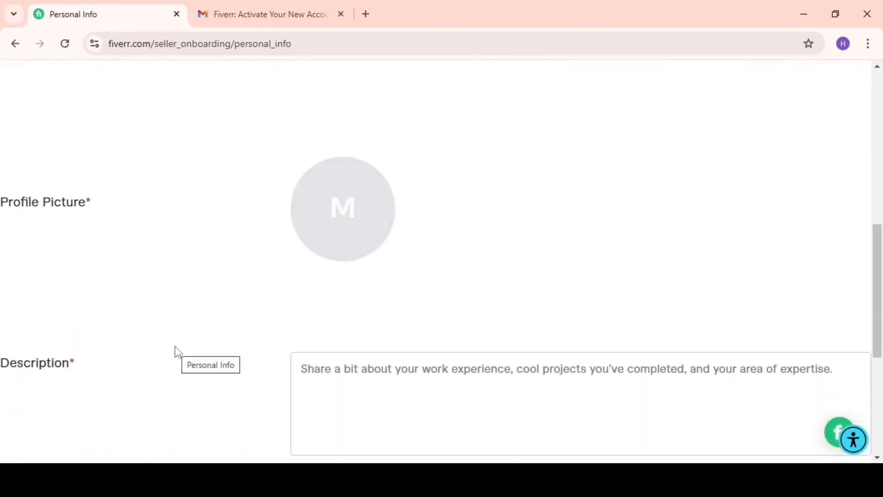
scroll(415, 234, down, 3)
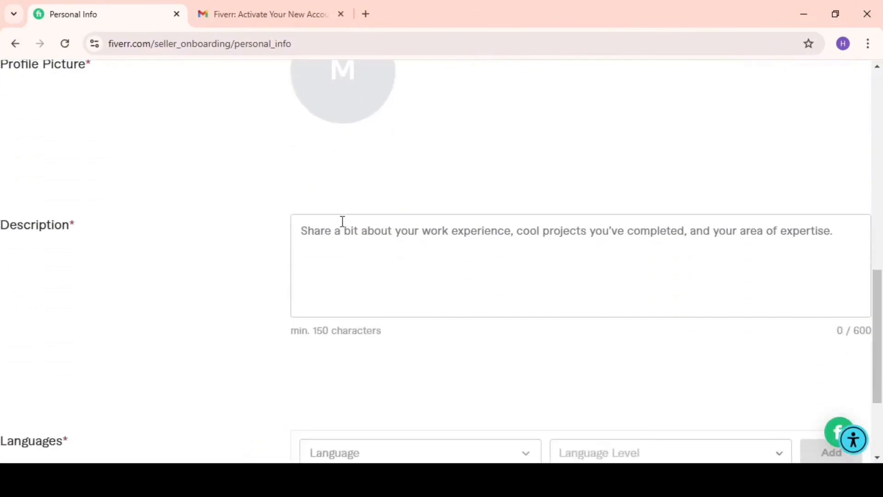
click(342, 86)
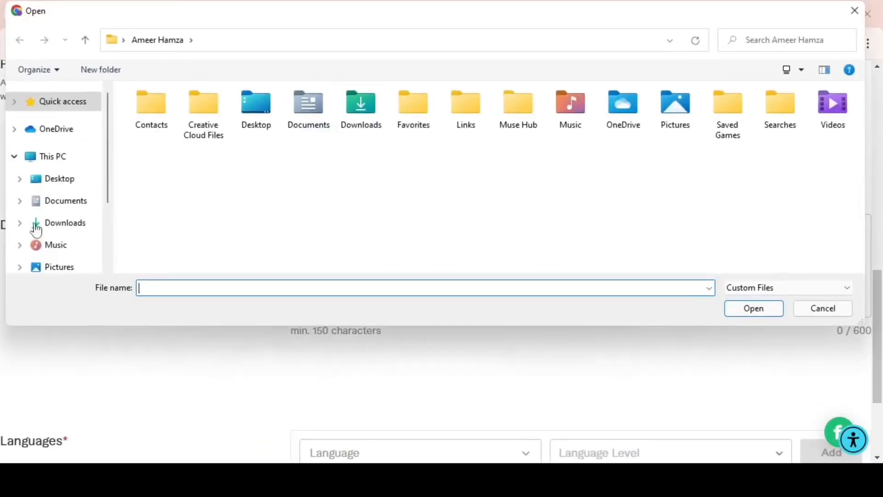
click(67, 179)
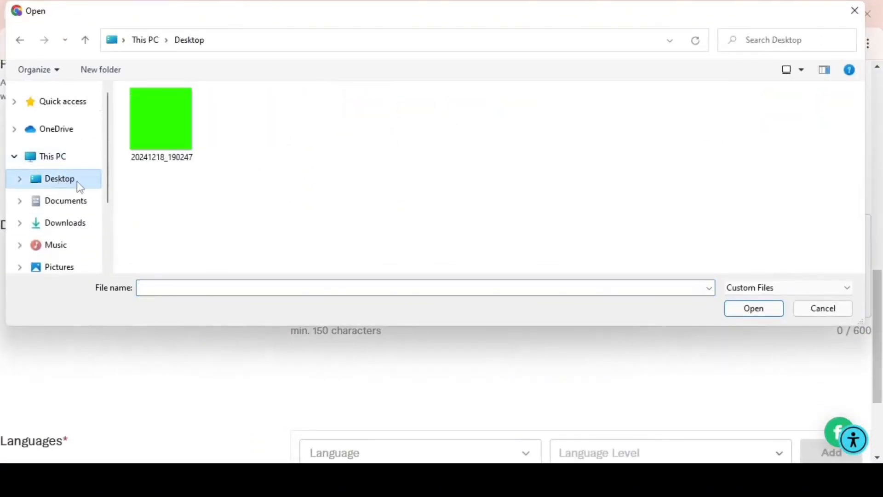
click(62, 226)
scroll(60, 267, down, 1)
scroll(61, 268, down, 1)
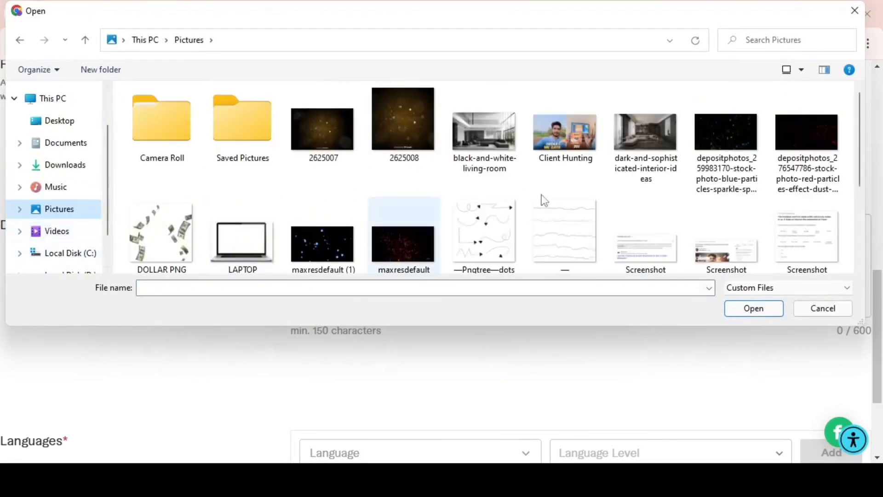
scroll(772, 178, down, 1)
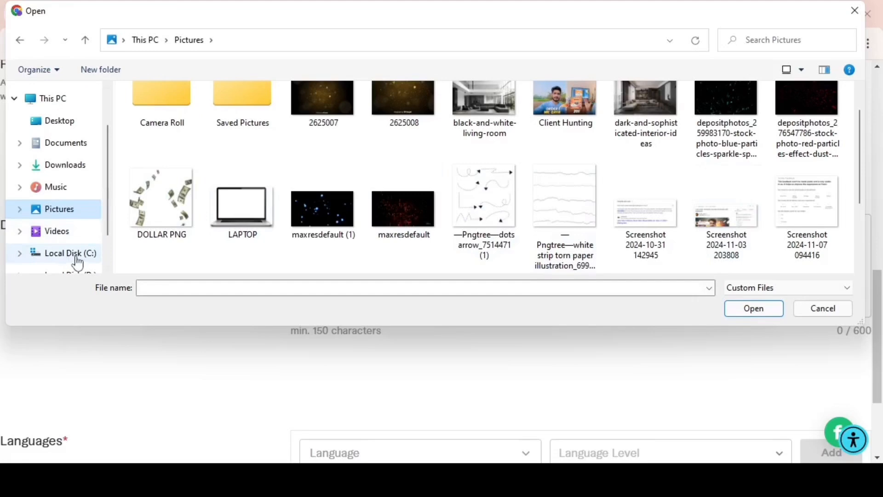
scroll(76, 260, down, 1)
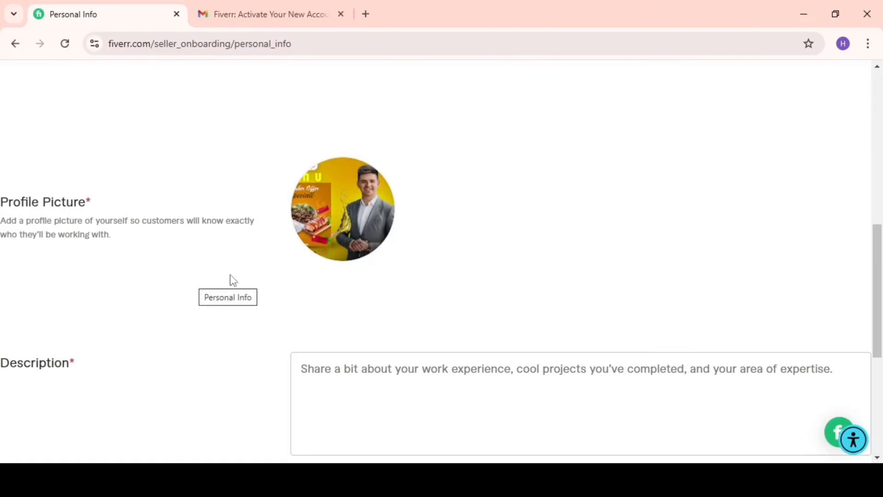
Write a Description starting 'Hi Everyybody', introducing the seller as an experienced Video Editor.
scroll(239, 283, down, 6)
scroll(447, 221, up, 3)
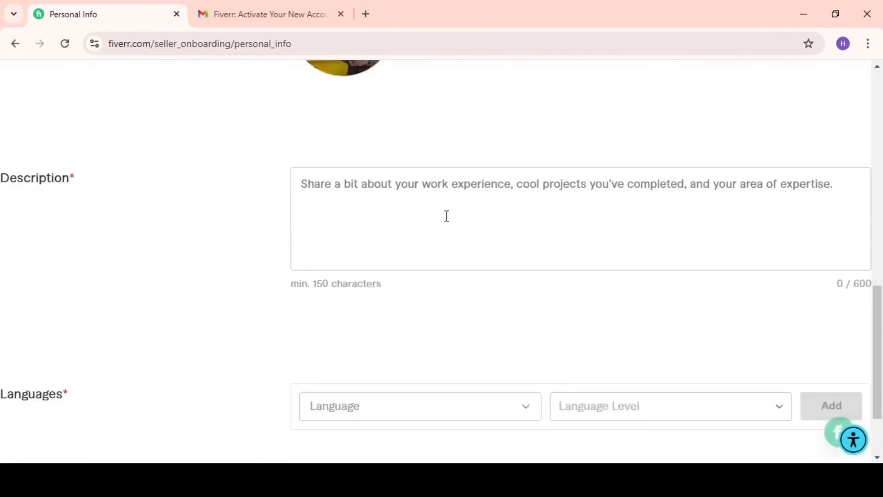
click(391, 239)
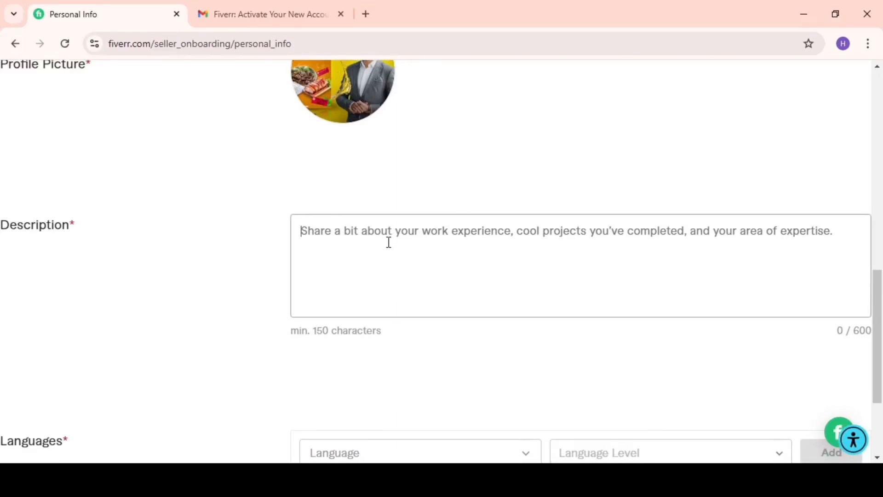
text(H)
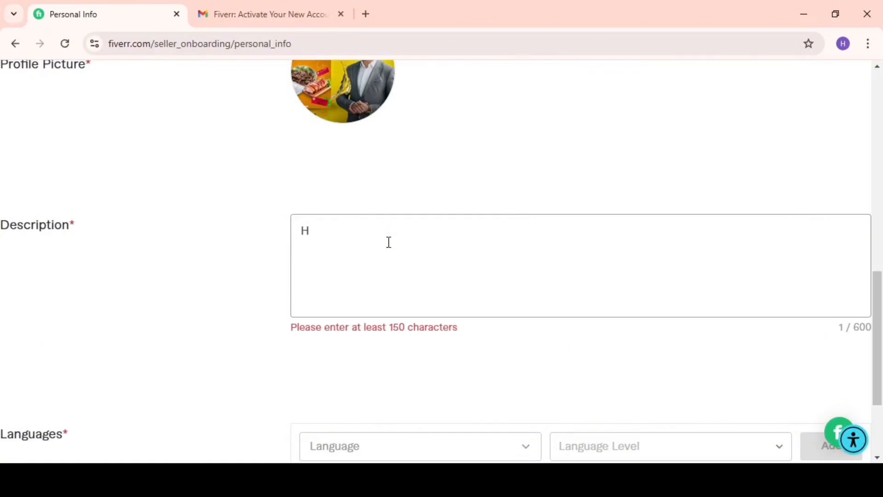
text(i Ever)
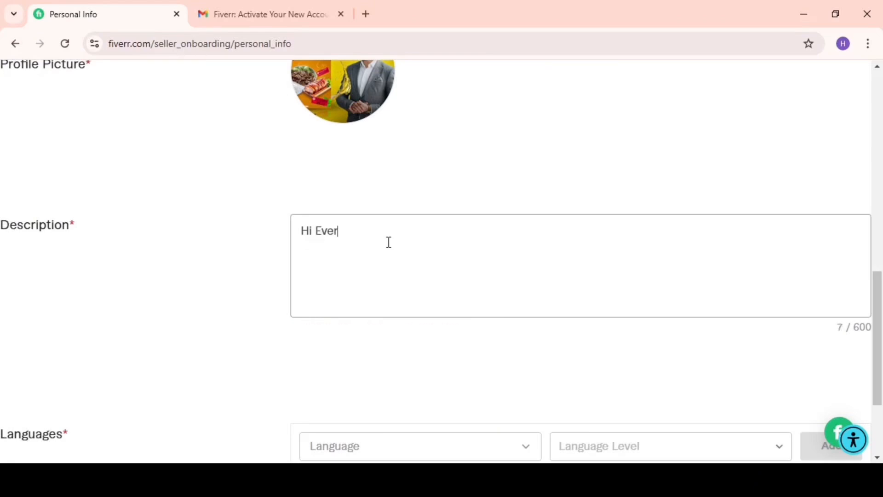
text(yybody)
key(Return)
scroll(388, 244, up, 2)
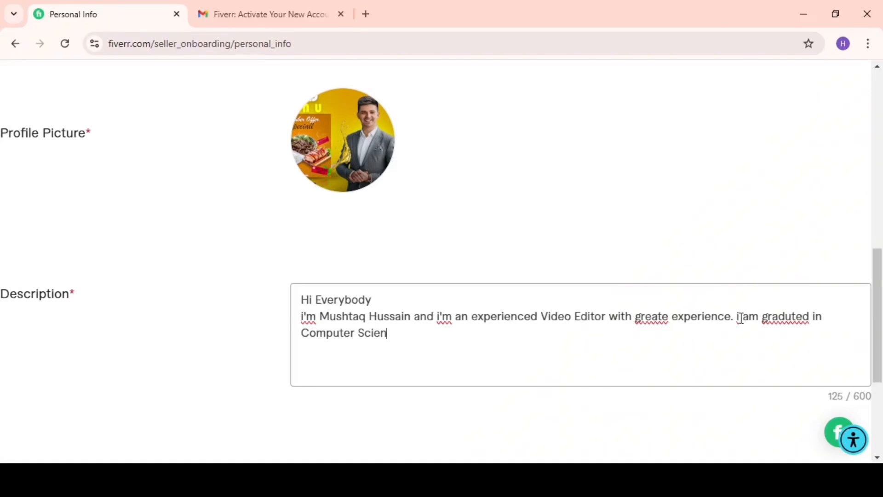
scroll(717, 291, down, 5)
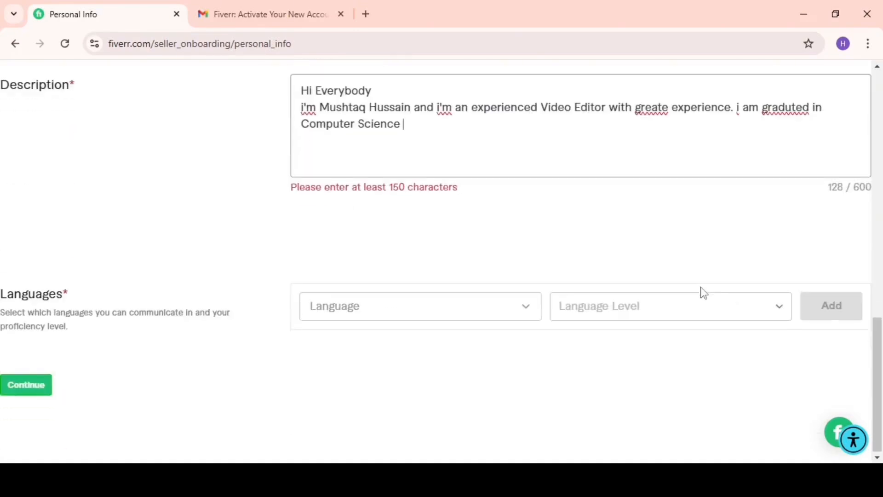
Add English at Conversational level, finish the description and continue to Professional Info.
click(521, 307)
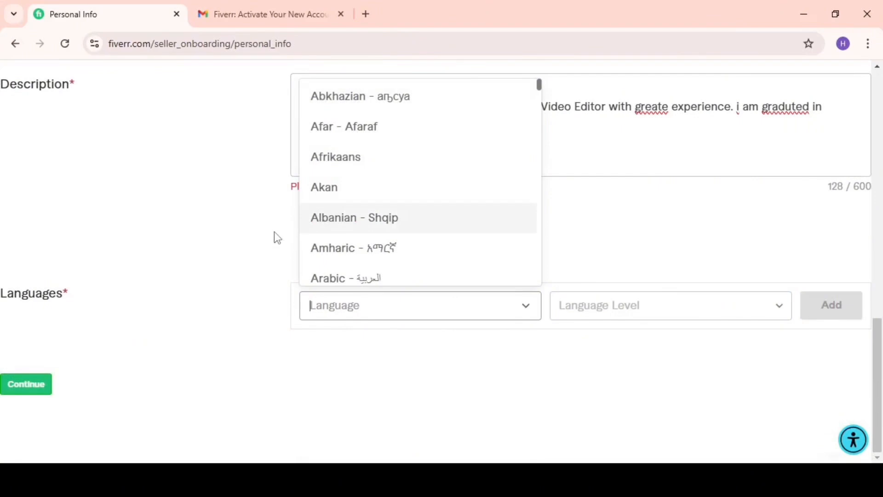
text(Eng)
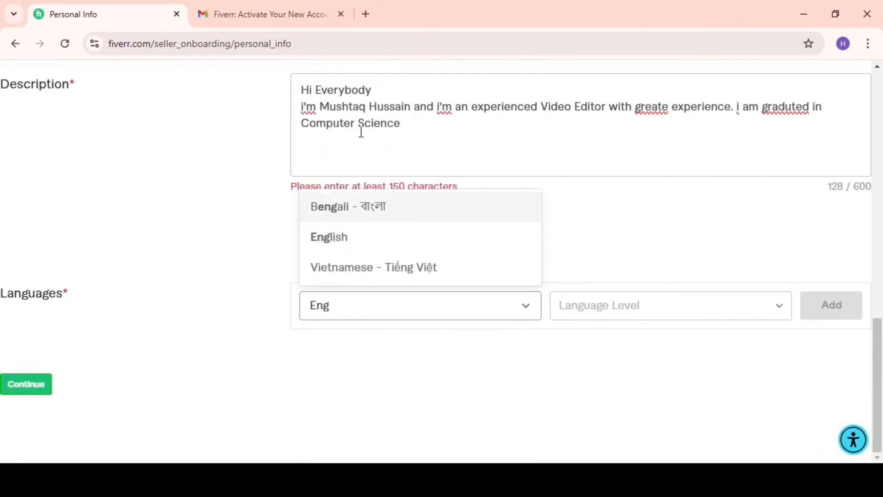
click(333, 236)
click(773, 311)
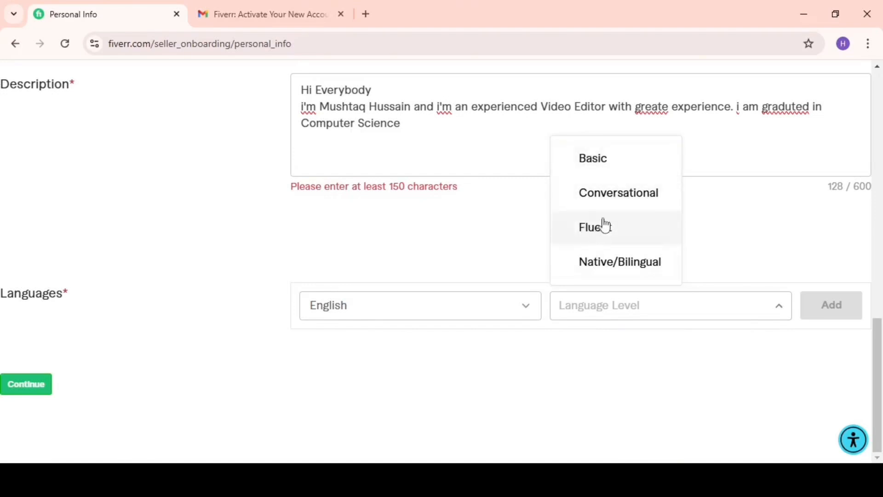
click(612, 202)
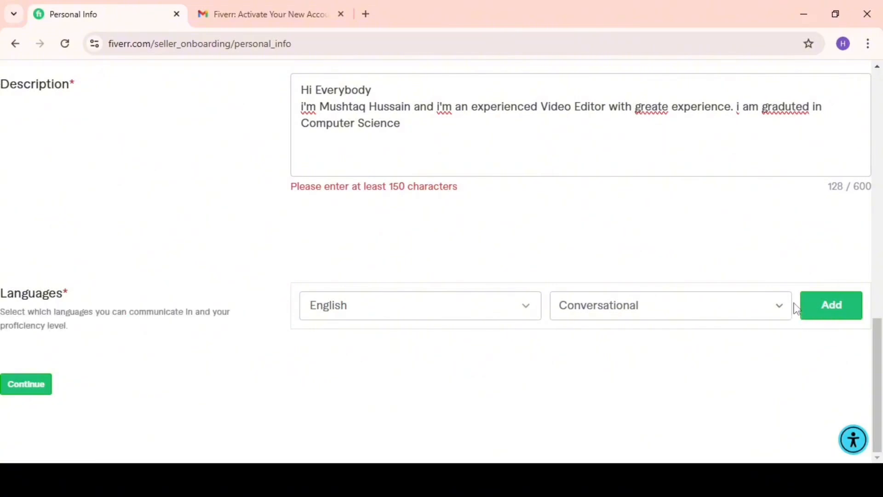
click(814, 304)
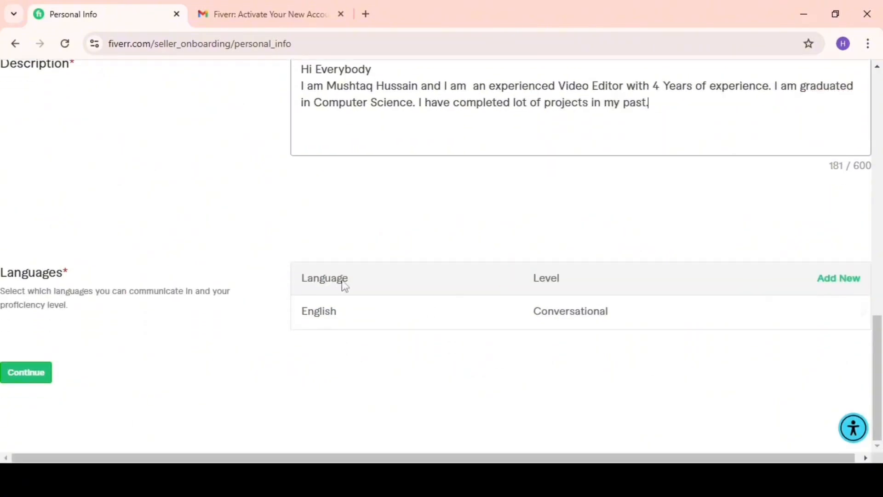
click(34, 381)
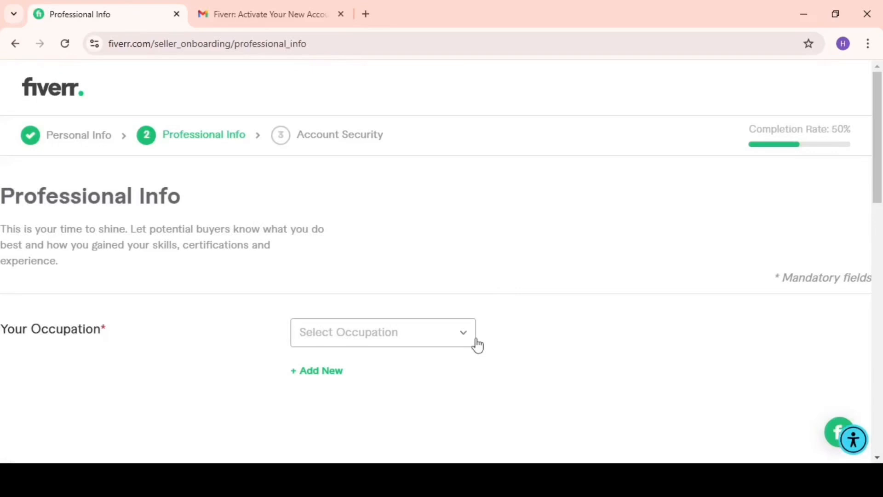
Choose Video & Animation as the occupation category.
click(462, 335)
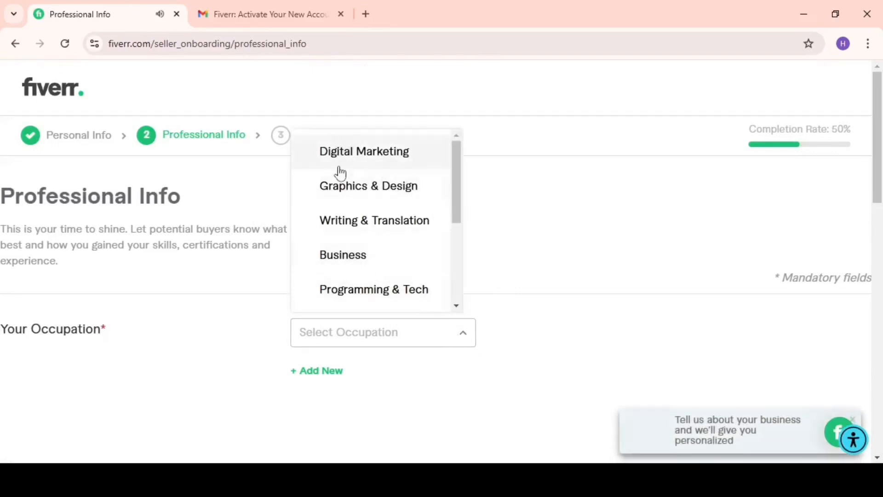
scroll(404, 220, down, 3)
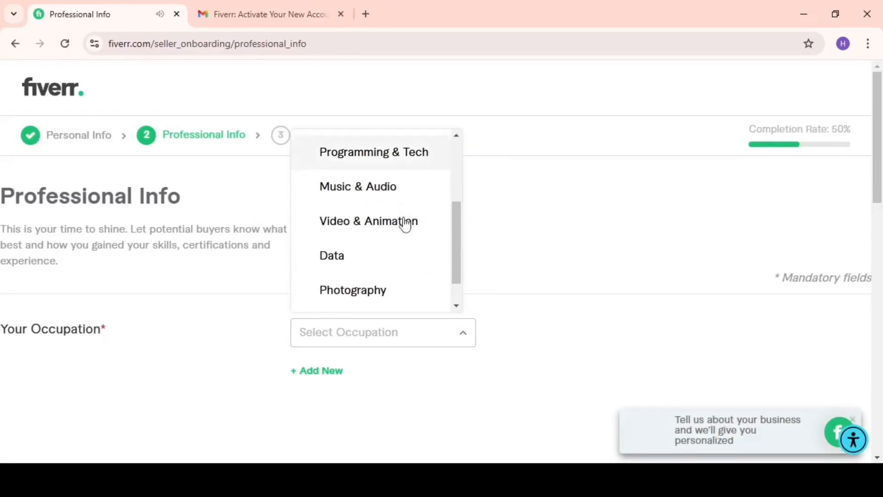
click(359, 221)
scroll(489, 246, down, 3)
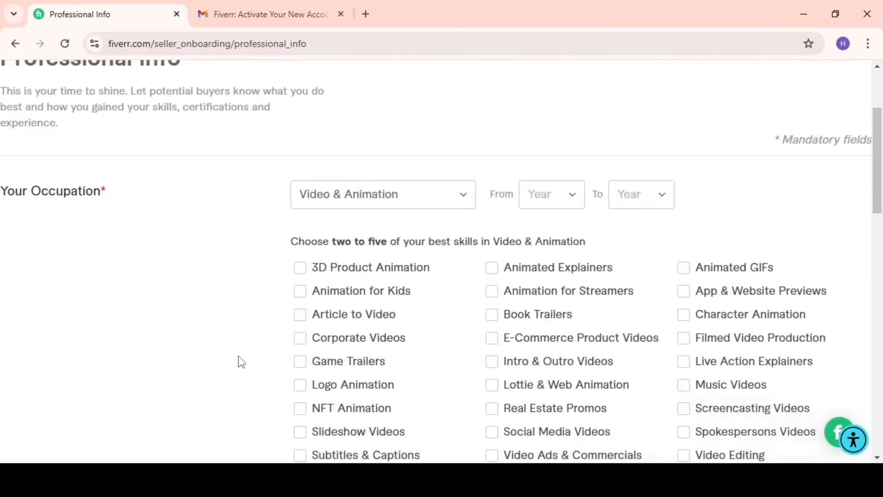
scroll(238, 356, down, 2)
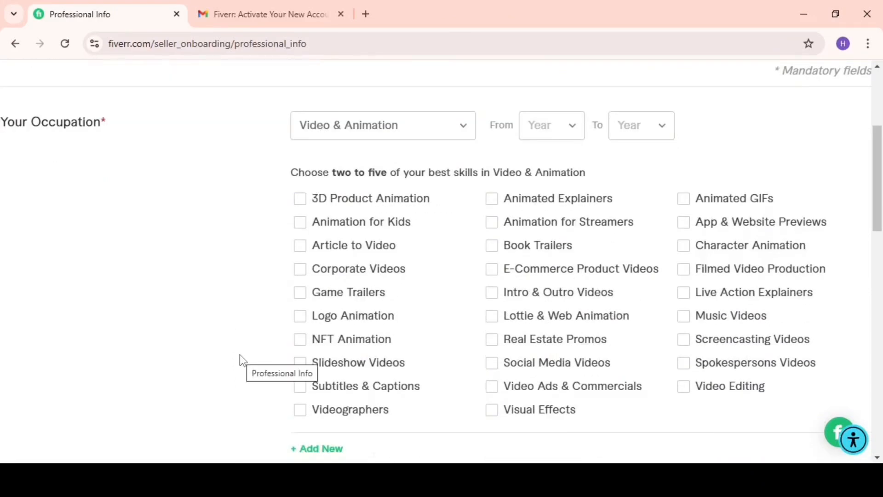
scroll(460, 191, up, 2)
Set the occupation period from 2019 to 2023 and tick Video Editing as a skill.
click(565, 198)
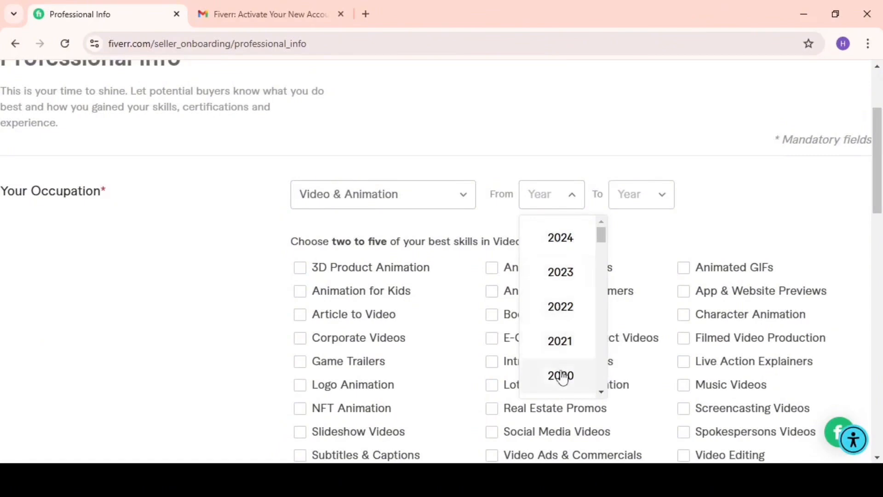
scroll(562, 376, down, 1)
click(558, 341)
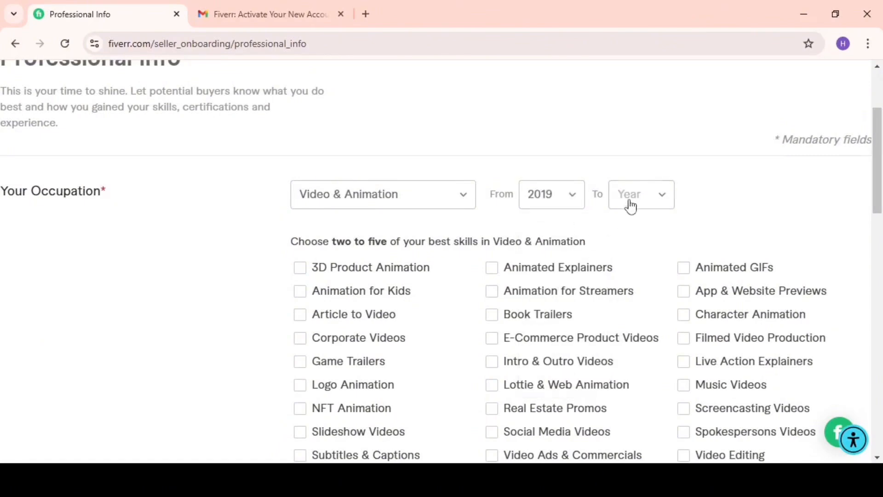
click(634, 199)
click(644, 274)
scroll(249, 315, down, 2)
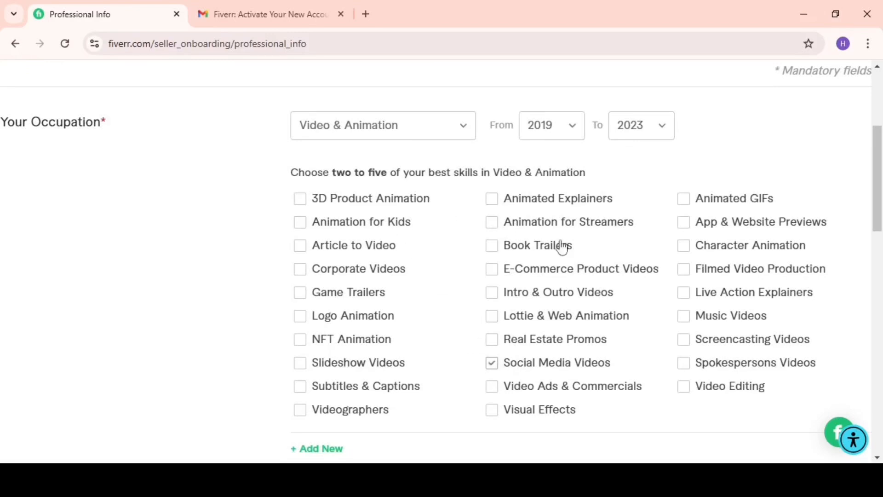
click(694, 391)
scroll(646, 353, down, 3)
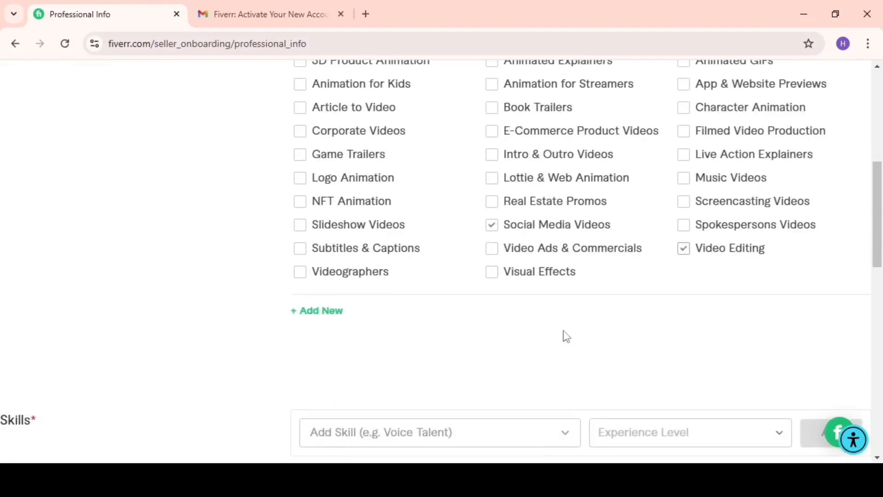
Search skills for 'video', pick YouTube video, and set its experience level to Intermediate.
scroll(381, 316, down, 3)
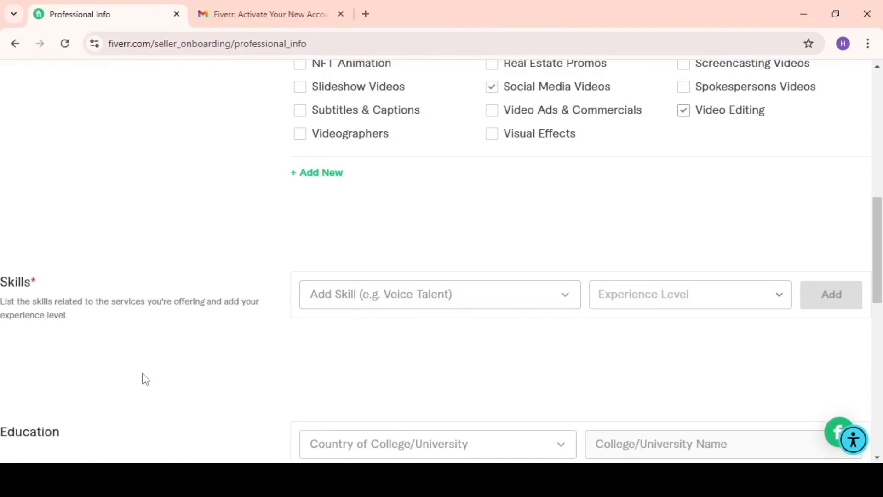
click(547, 302)
text(video)
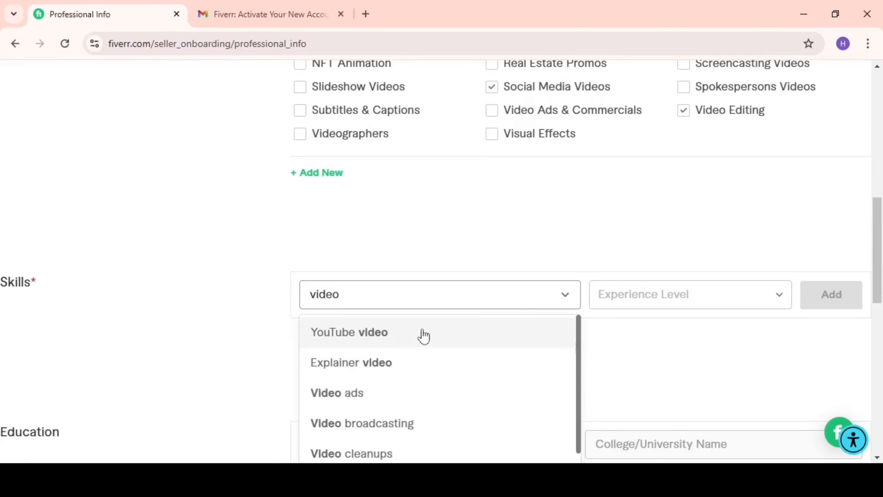
click(375, 338)
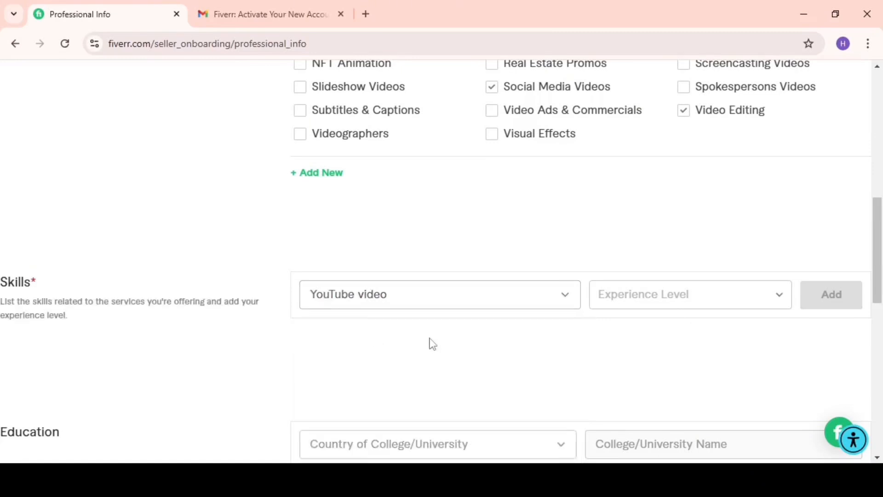
click(759, 302)
click(661, 373)
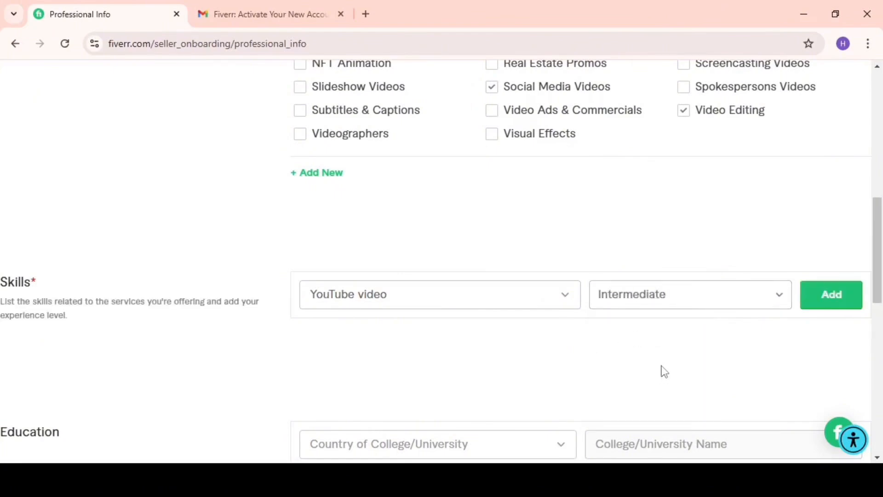
scroll(512, 348, down, 3)
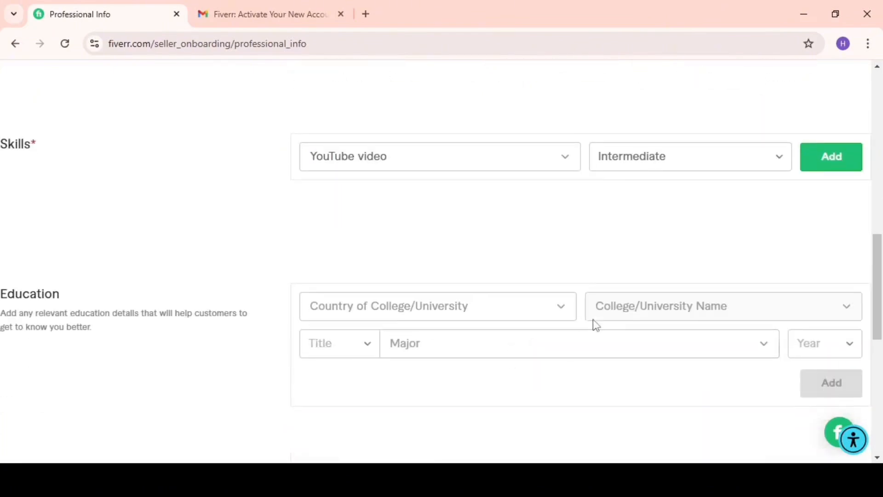
Set the college country to Pakistan and the university to 'Goverment College University Faisalab'.
click(544, 312)
text(pa)
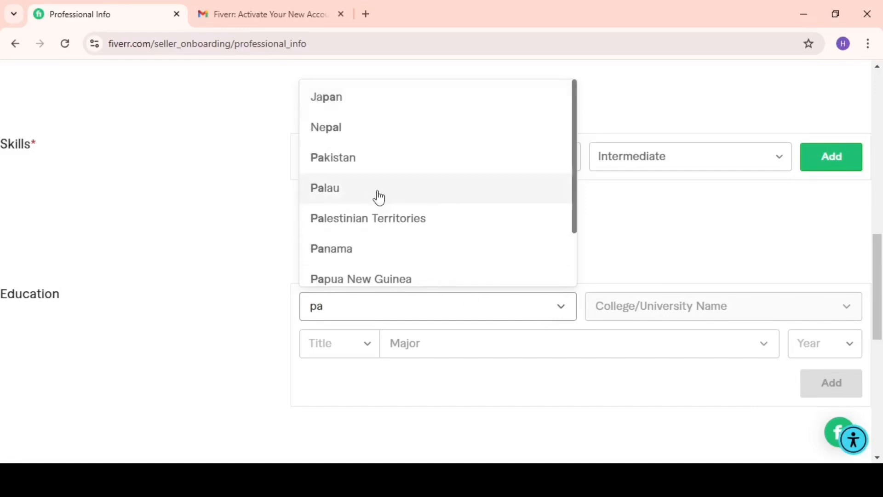
click(329, 162)
click(664, 306)
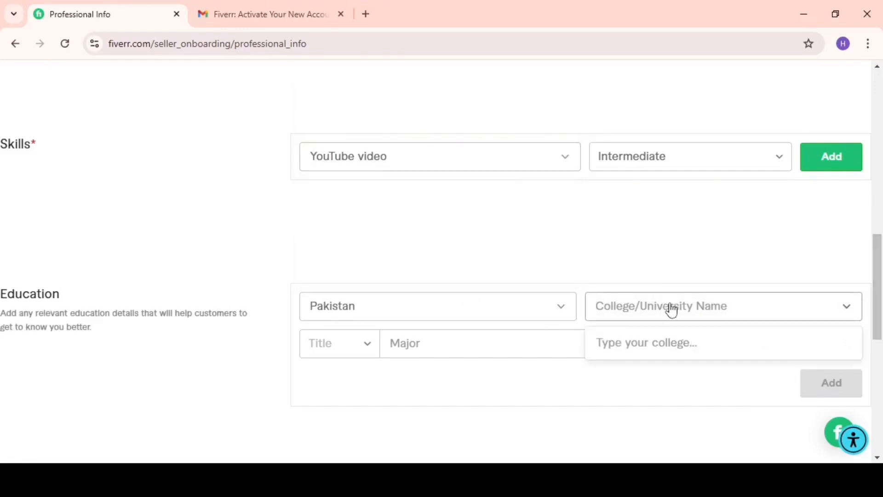
text(Go)
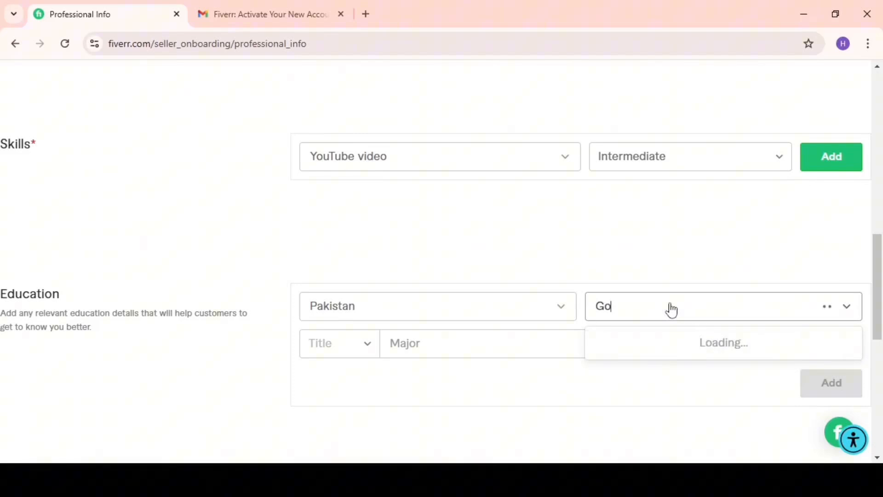
text(verment College Universit)
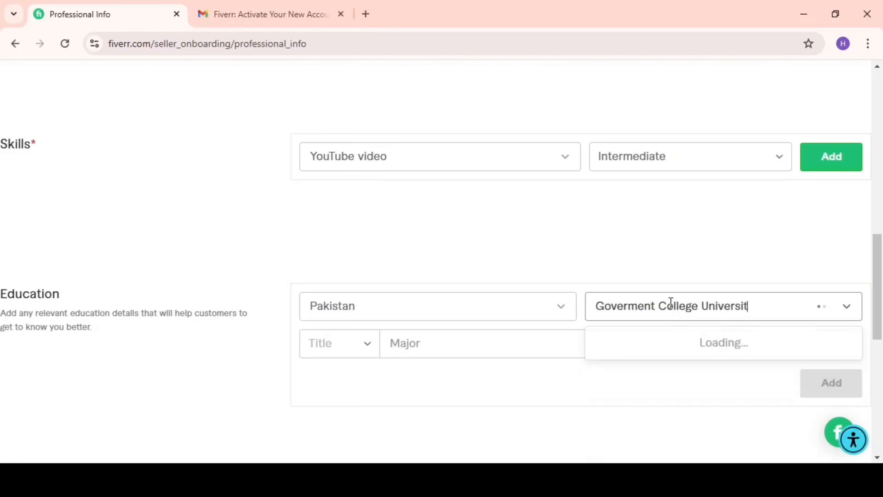
text(y Faisalab)
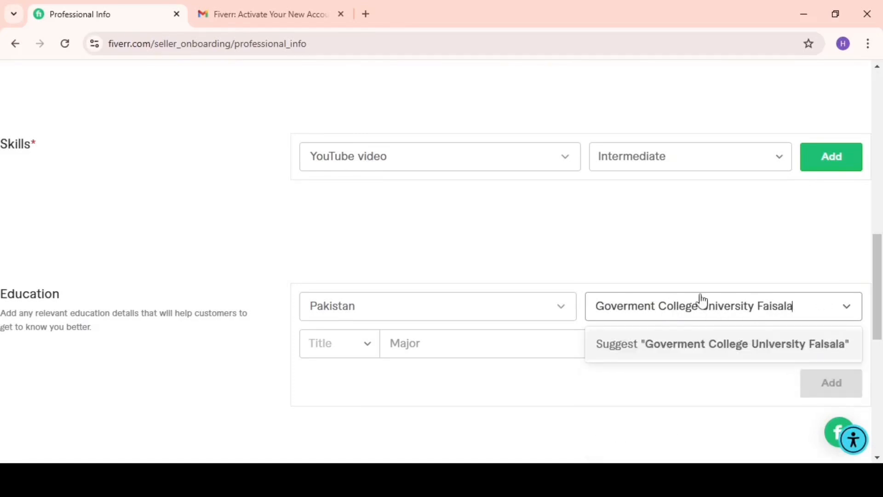
click(678, 351)
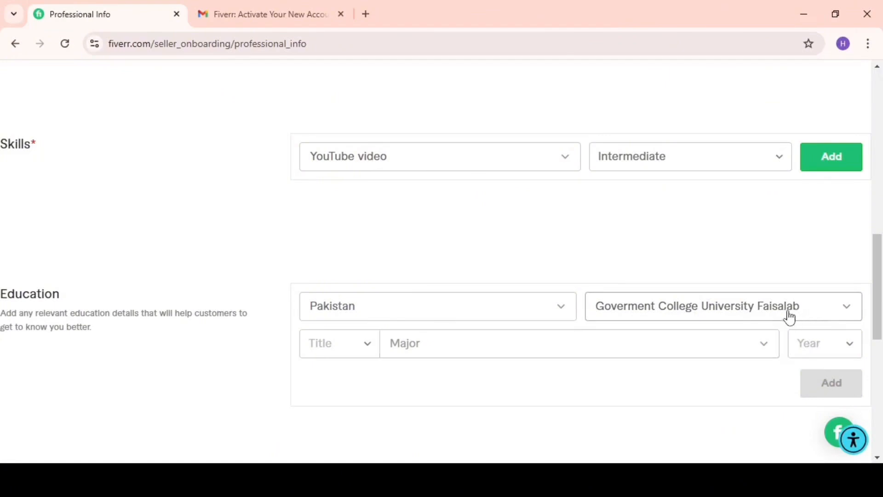
Choose M.Sc. as the degree title with Computer Science as the major.
click(366, 350)
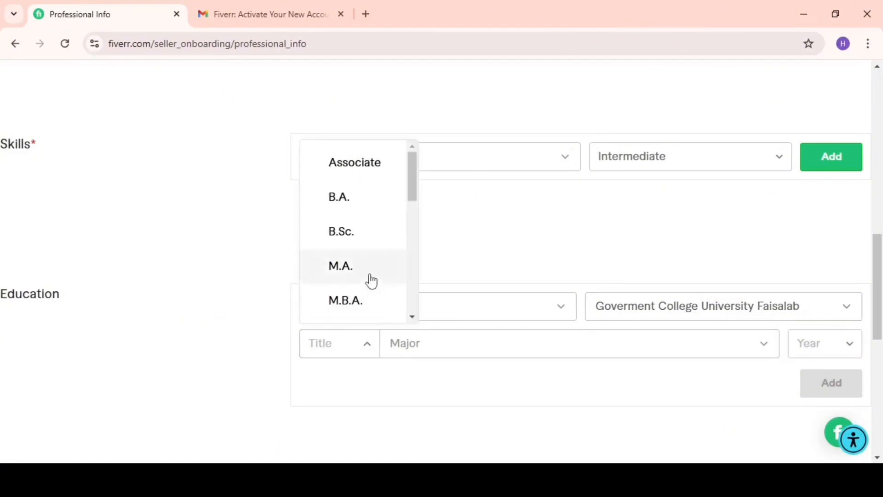
scroll(345, 242, down, 4)
scroll(352, 271, down, 2)
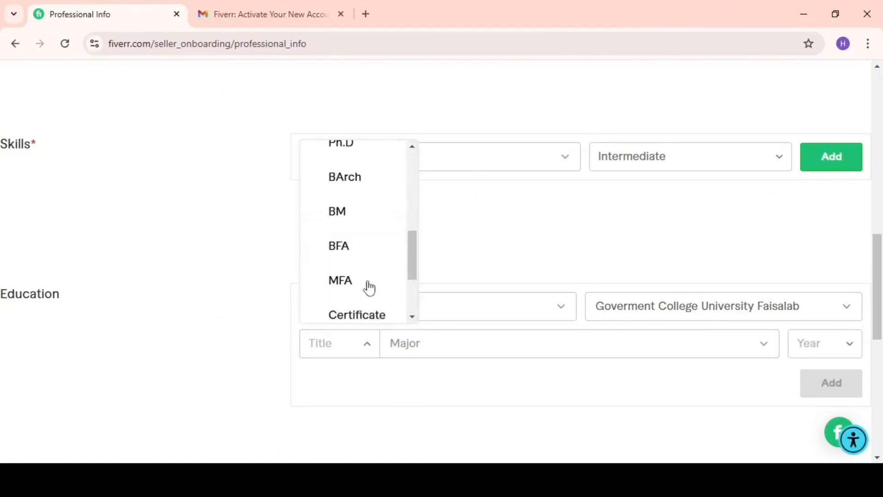
scroll(354, 271, up, 10)
scroll(347, 230, down, 1)
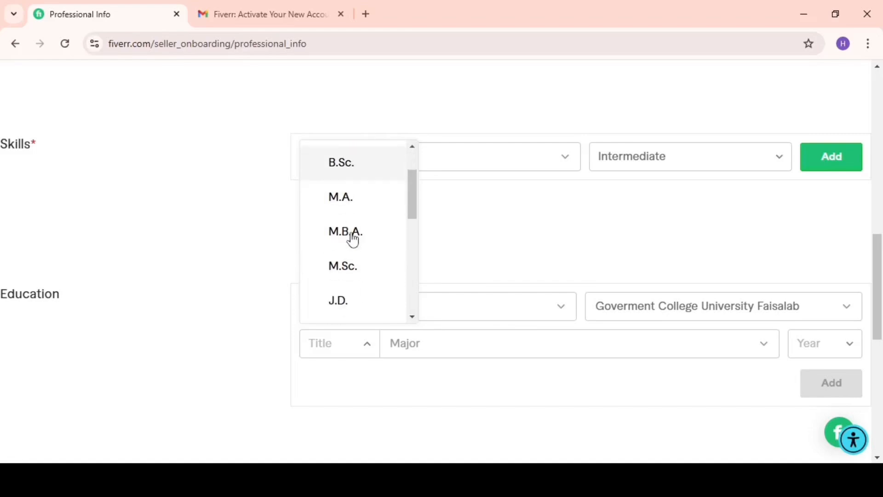
click(342, 265)
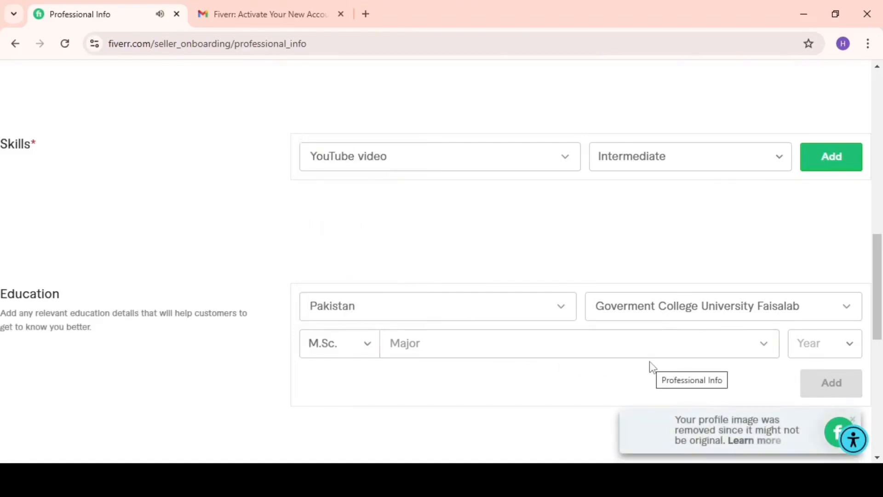
text(Computer Science)
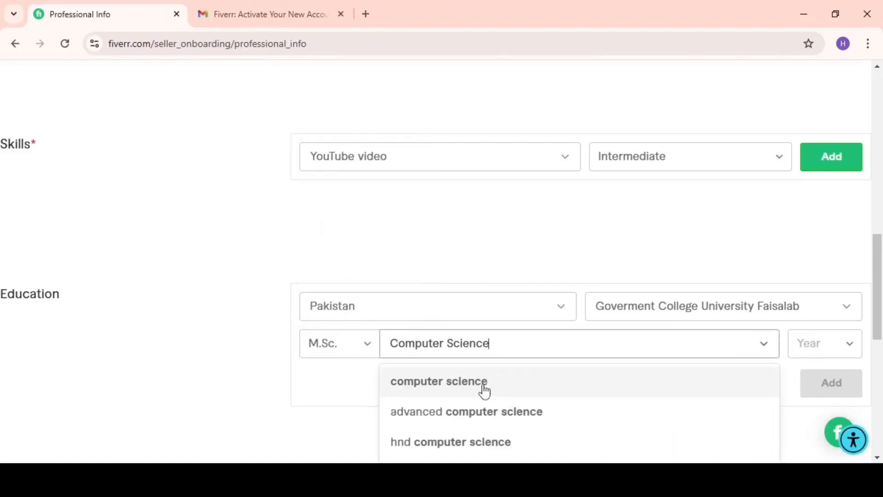
click(482, 384)
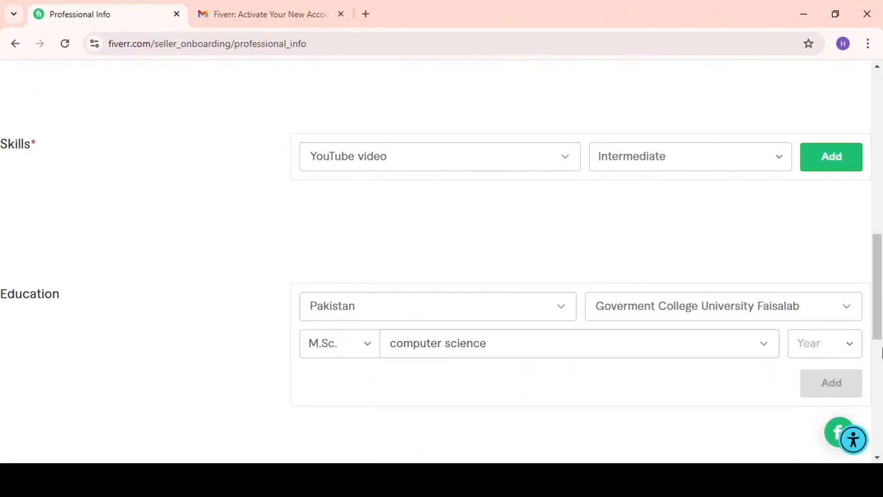
Set the graduation year to 2024 and add the education entry.
click(842, 343)
scroll(830, 229, down, 1)
scroll(830, 229, up, 1)
scroll(830, 229, down, 3)
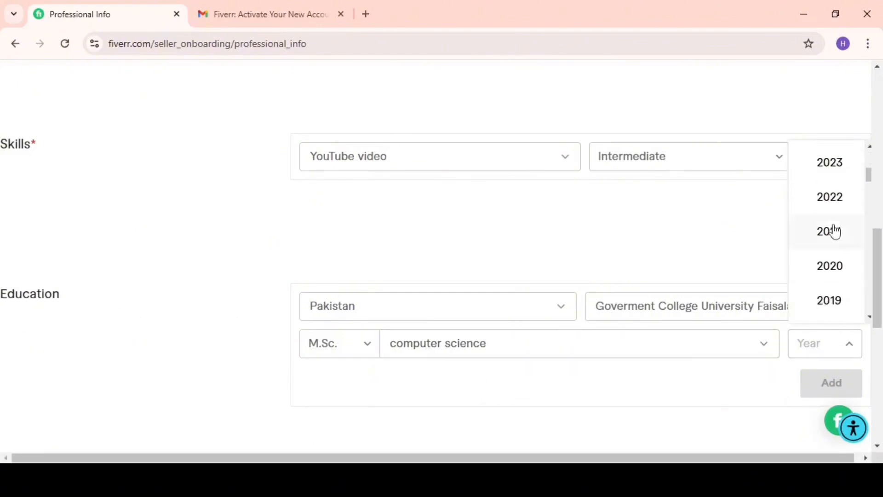
click(827, 167)
click(827, 355)
scroll(830, 184, up, 1)
click(829, 191)
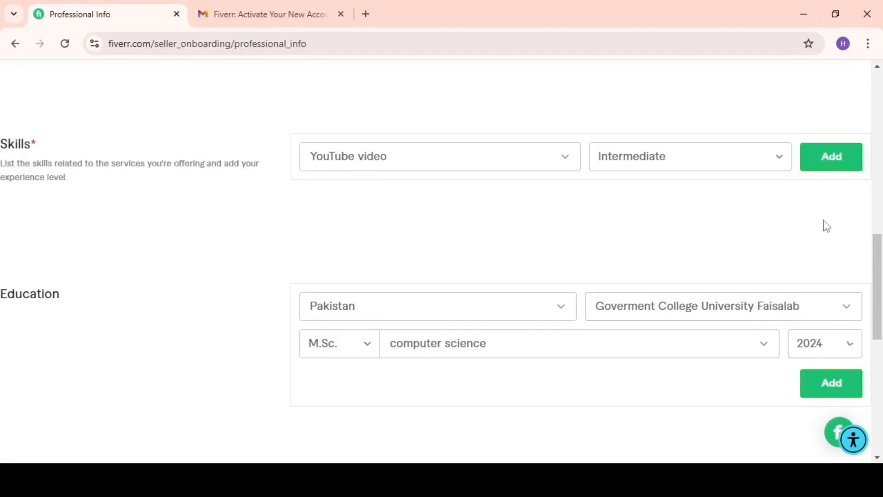
click(831, 384)
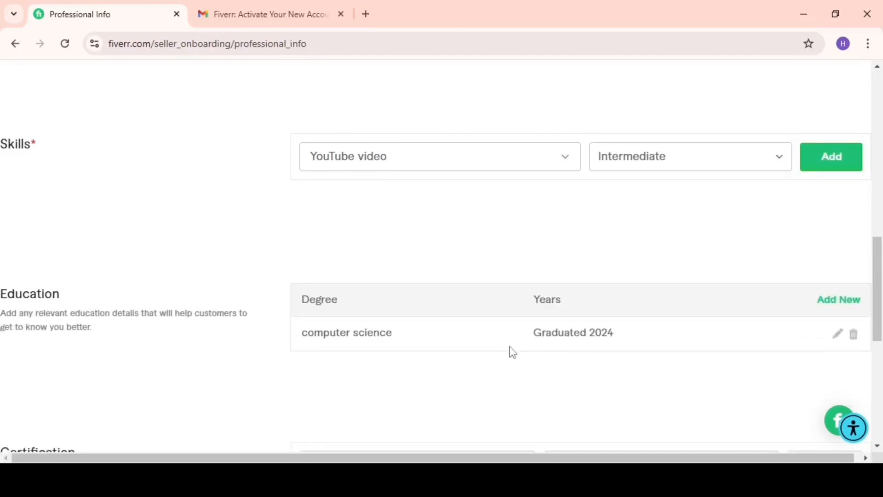
Scroll to the bottom of Professional Info and attempt to continue.
scroll(664, 382, down, 1)
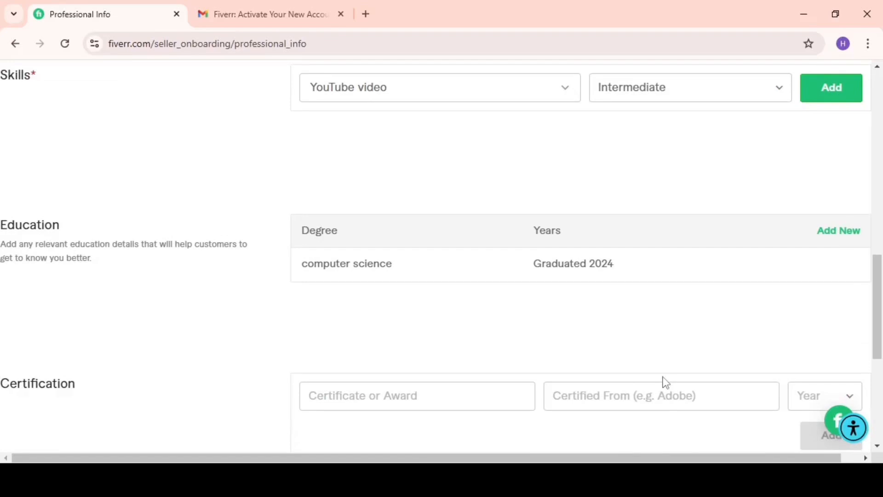
scroll(460, 350, down, 2)
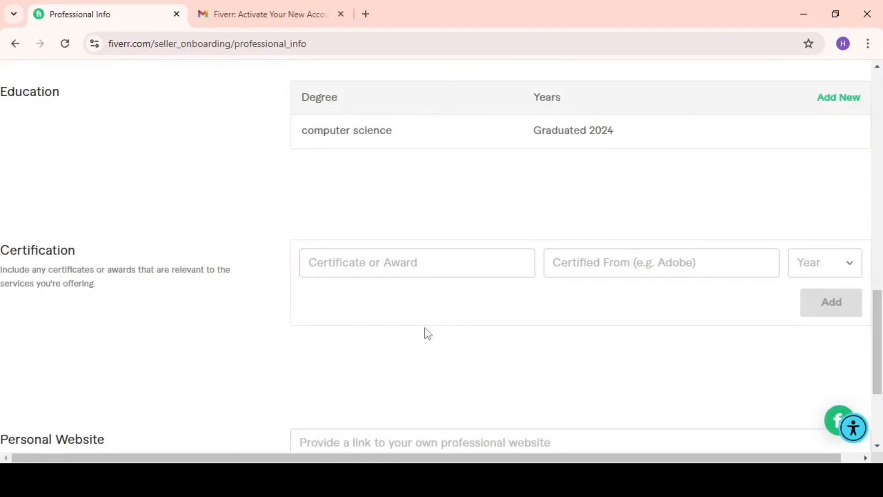
scroll(424, 327, down, 1)
scroll(506, 317, down, 3)
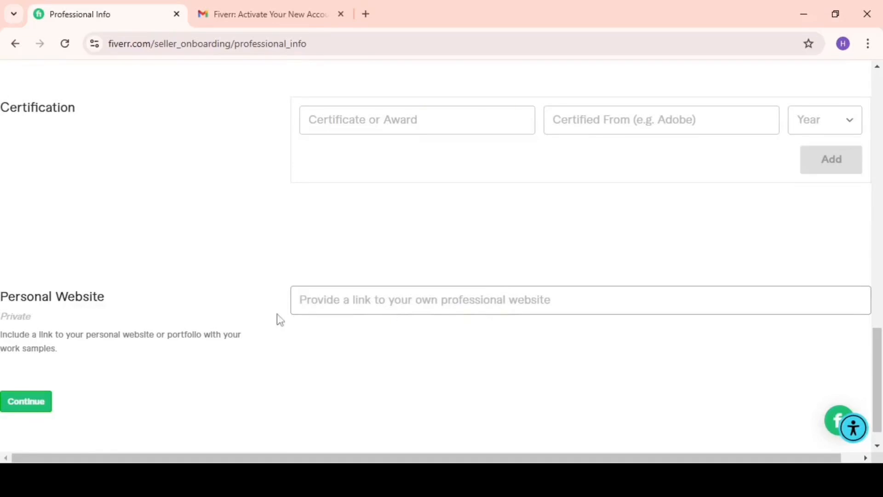
click(42, 407)
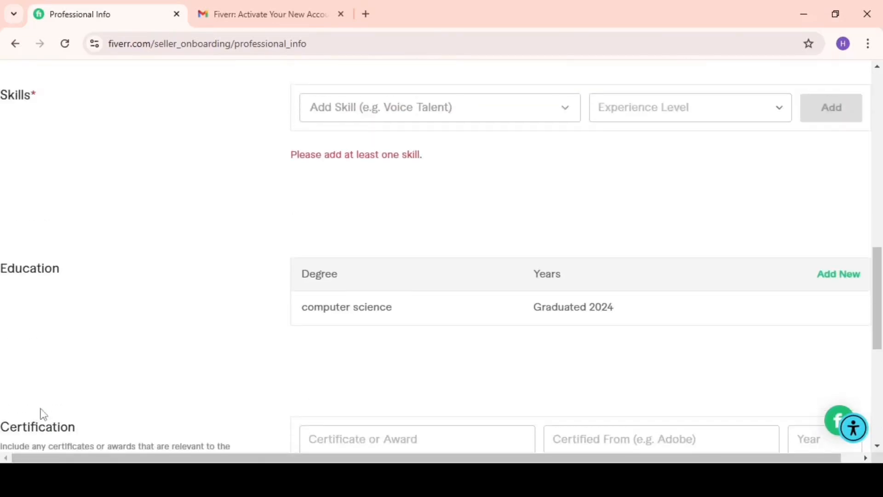
Add Video Editing as an Intermediate skill and continue to Account Security.
scroll(441, 274, up, 3)
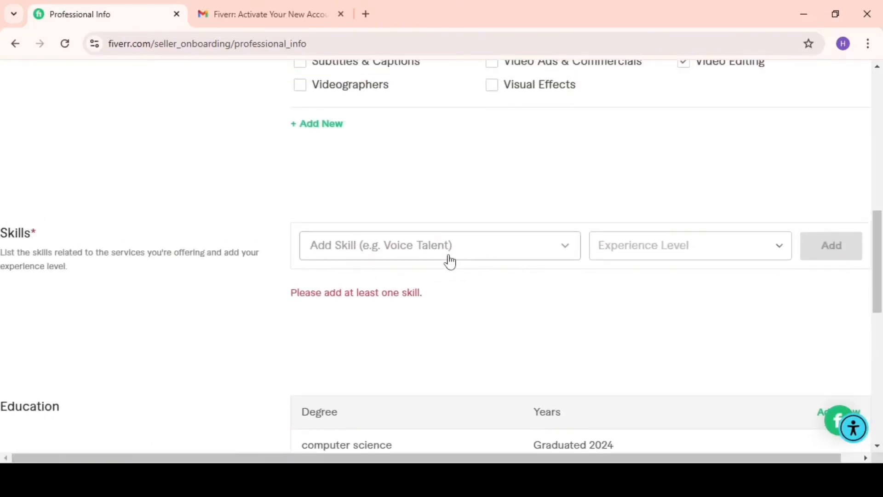
click(356, 252)
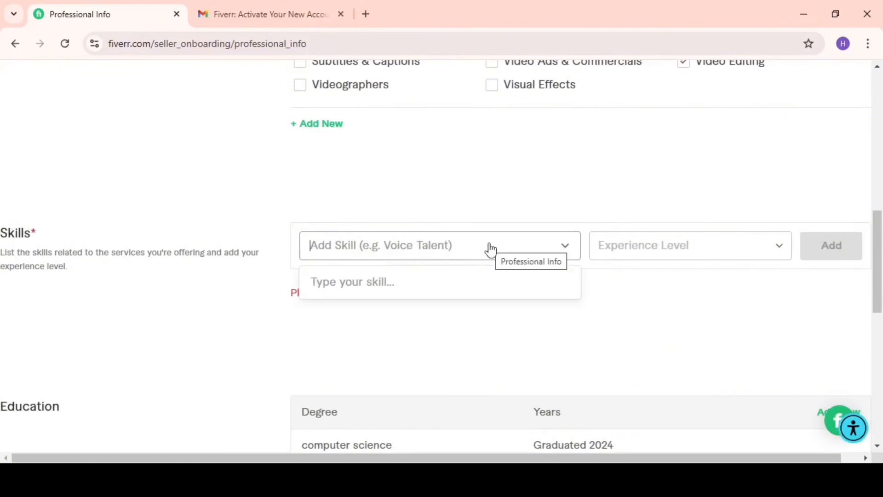
text(Video Editing)
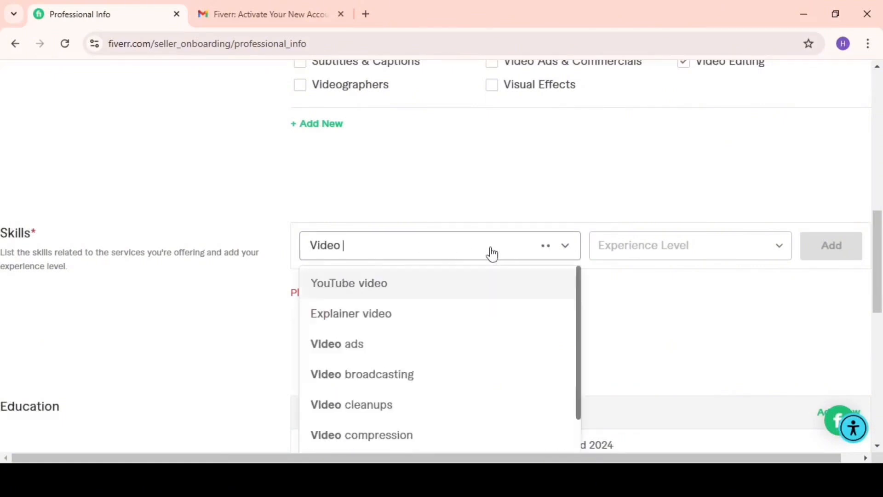
key(Return)
click(714, 254)
click(646, 337)
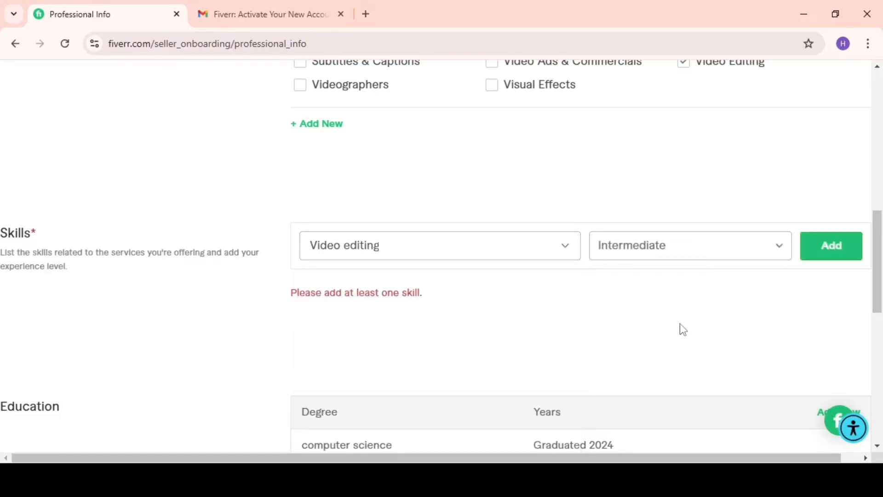
click(838, 246)
scroll(781, 354, down, 10)
click(21, 373)
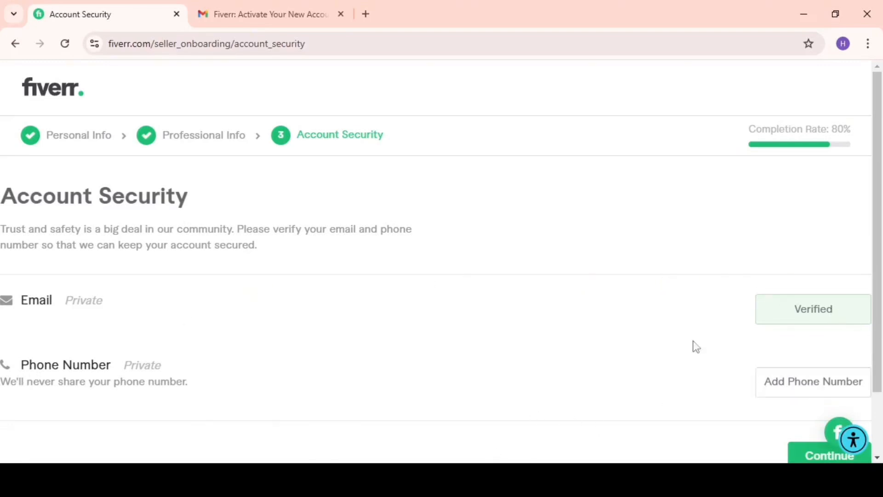
Start phone verification with Pakistan as the country and enter the phone number.
click(816, 382)
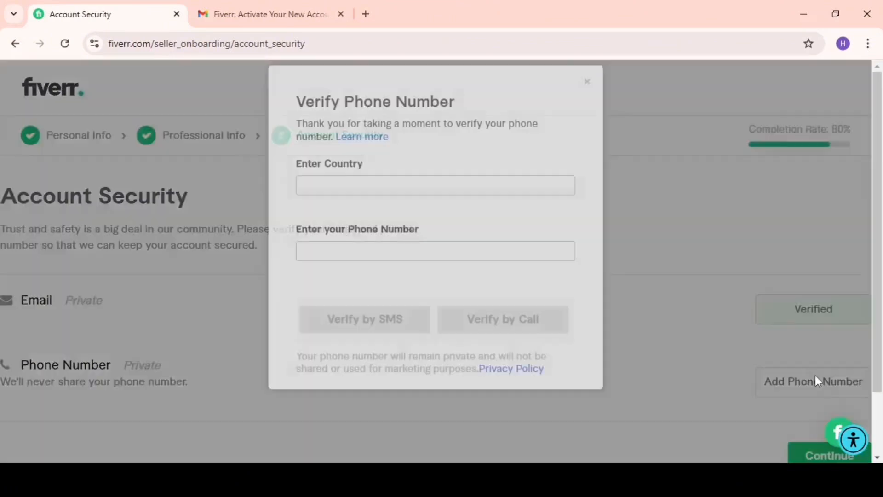
click(368, 255)
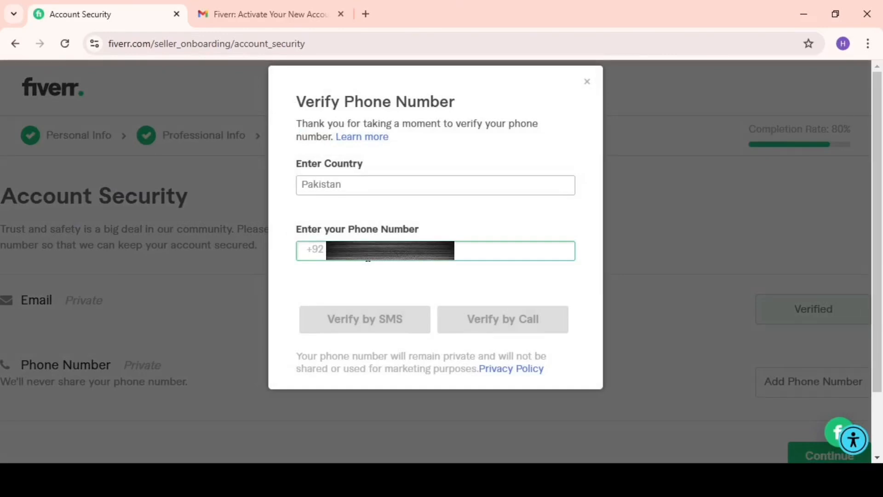
text(•)
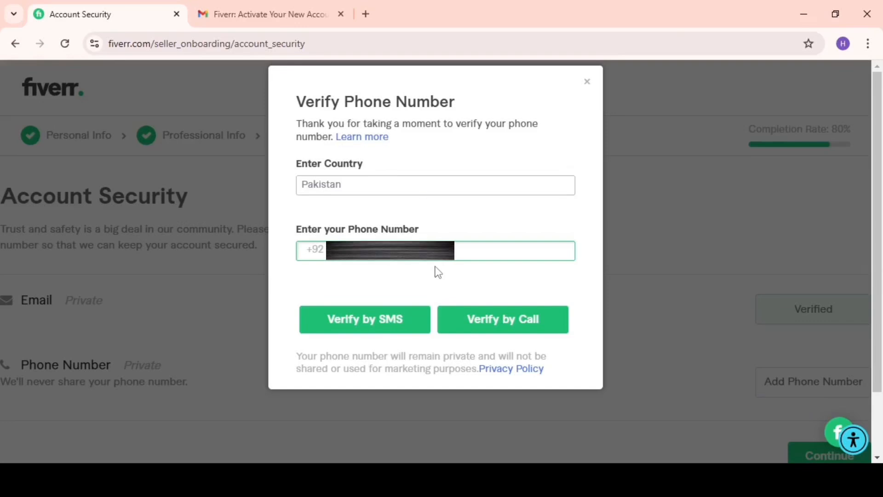
Request the code by phone call, enter the four-digit verification code, and submit it.
click(517, 326)
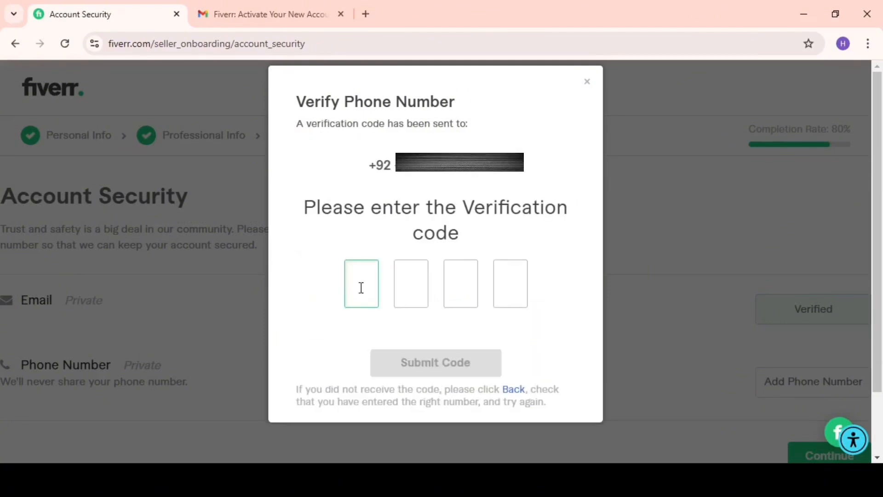
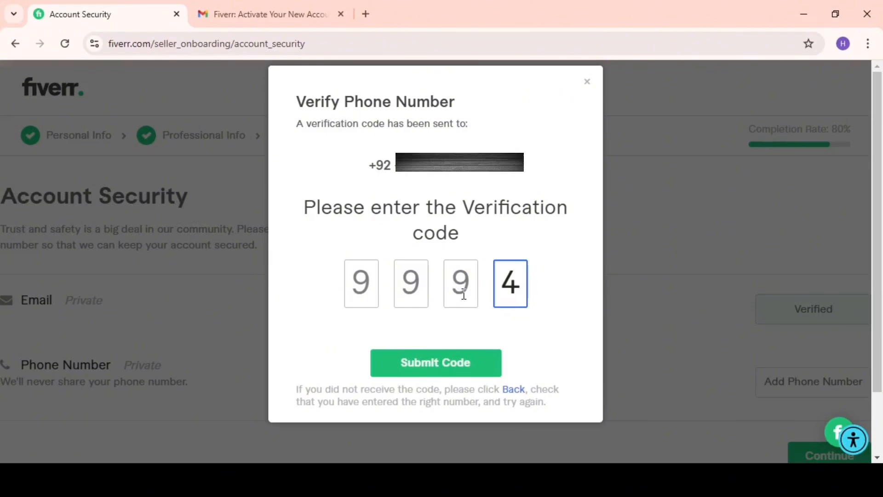
click(462, 367)
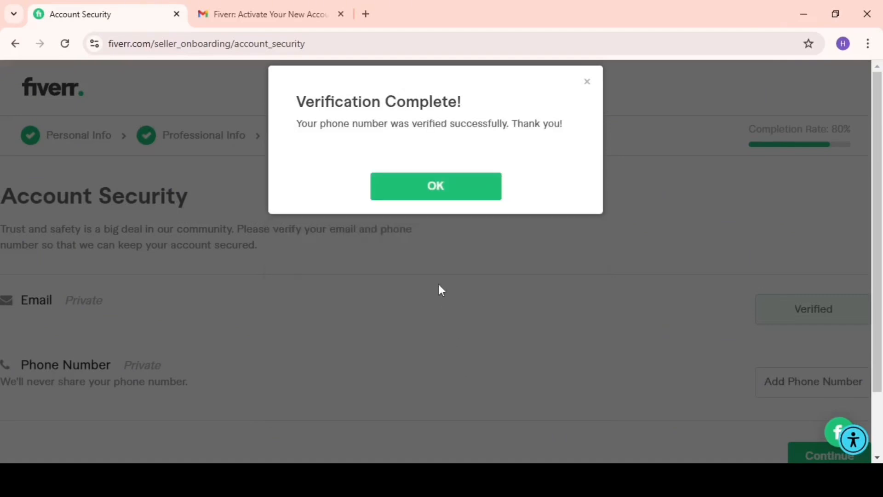
Dismiss the verification message and choose the elementary school security question.
click(444, 198)
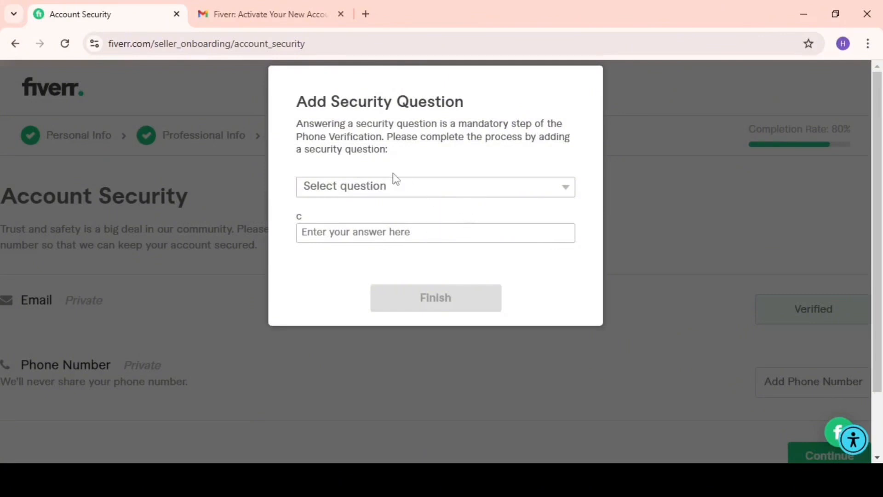
click(419, 186)
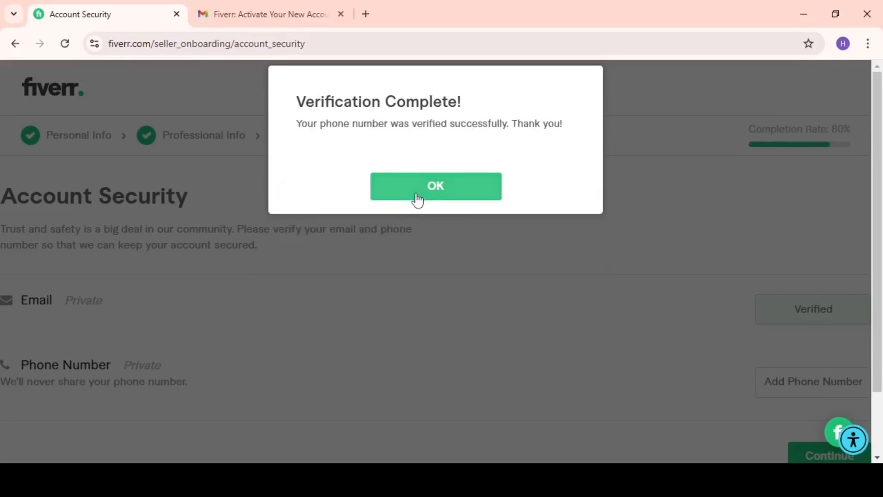
click(414, 196)
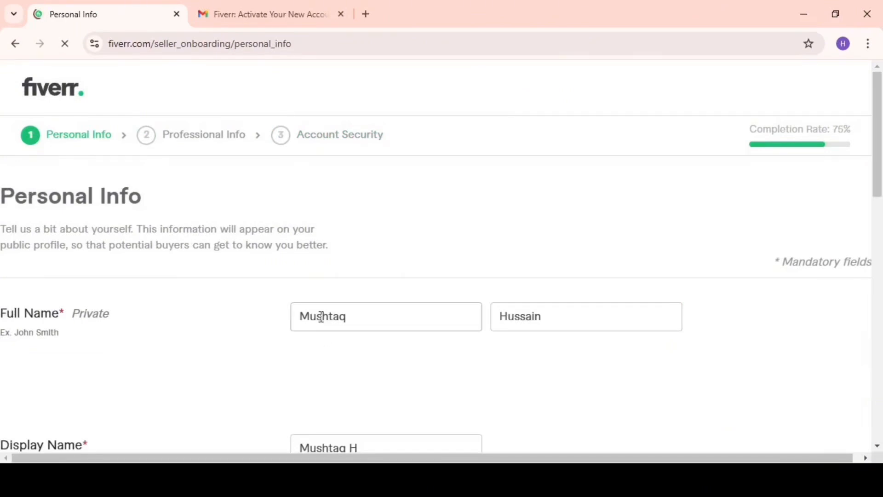
Open the file chooser for a new profile picture and browse the THUMBNAIL folder images.
scroll(414, 294, down, 8)
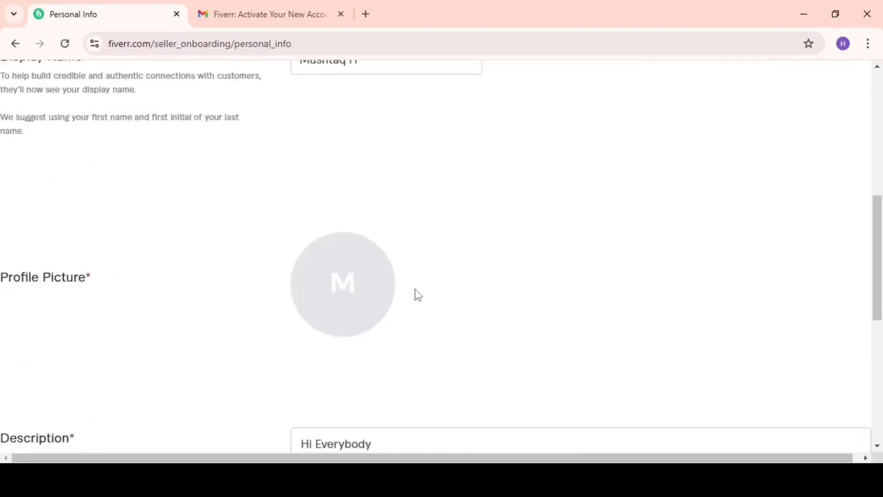
click(335, 271)
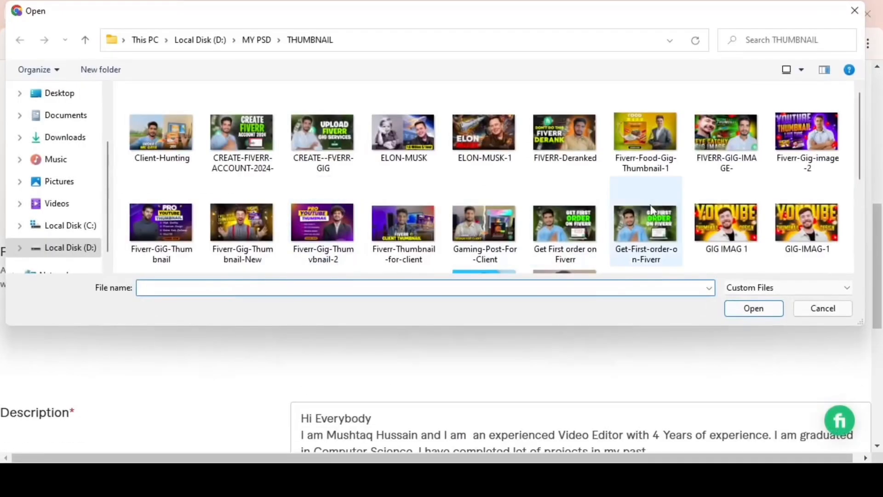
scroll(714, 207, down, 5)
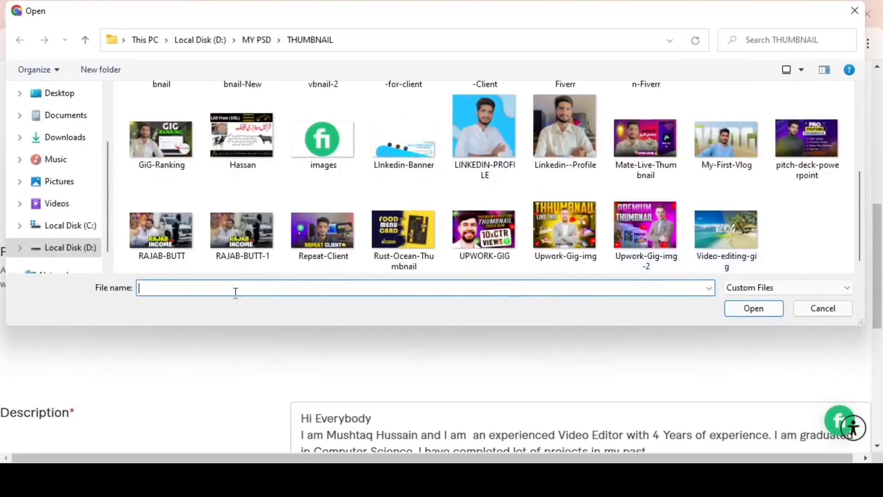